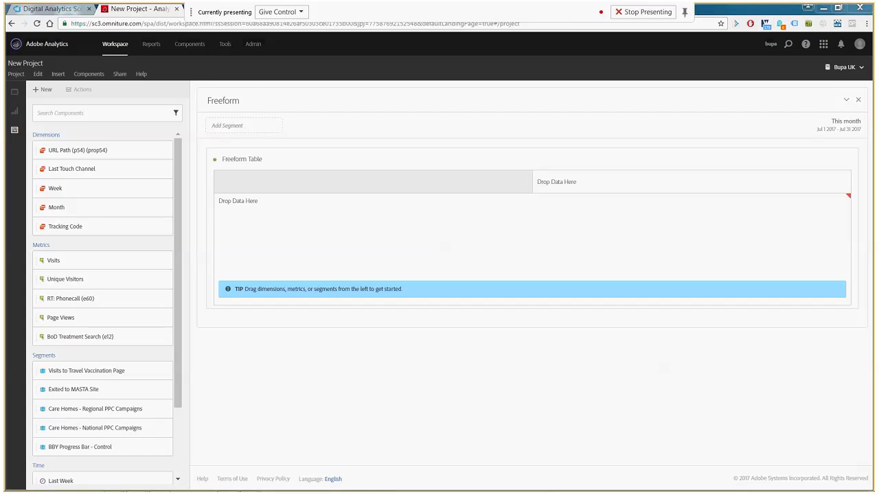
Step: Switch to the PPC homes workbook in Excel and review the care home lists on the monthly sheets, especially March
drag(405, 59, 405, 3)
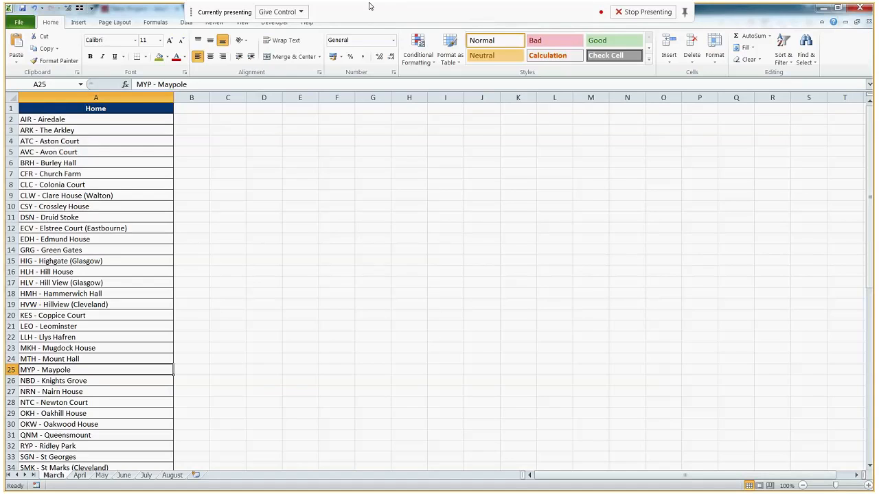
click(297, 248)
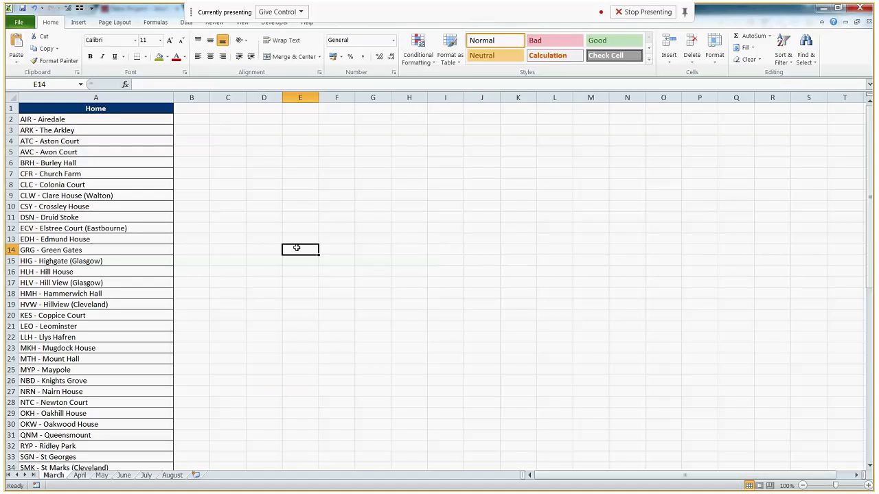
click(81, 476)
click(102, 476)
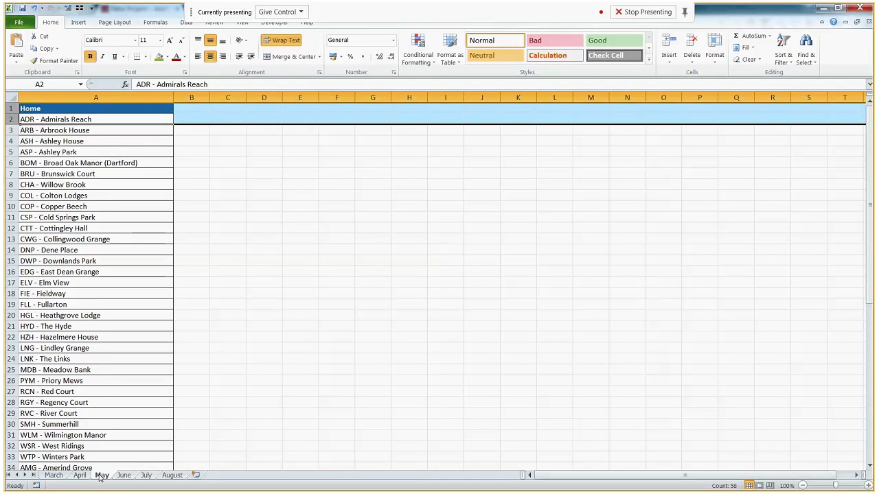
click(145, 476)
click(172, 476)
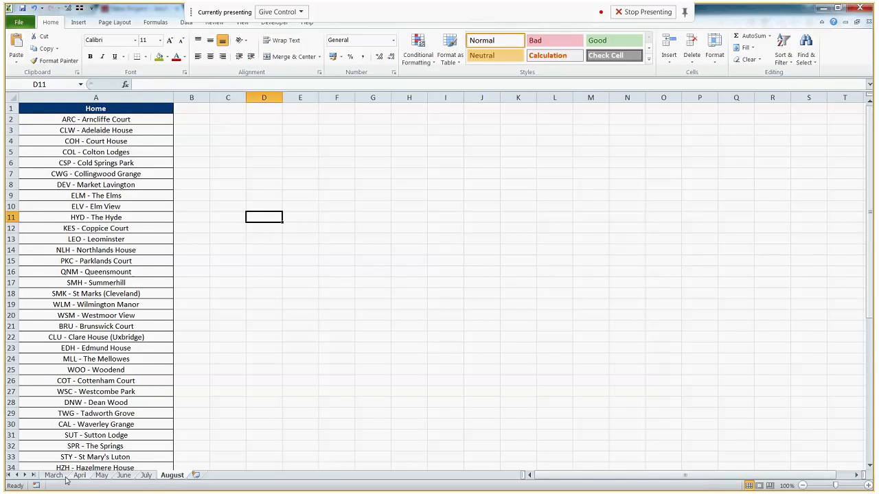
click(54, 475)
click(107, 120)
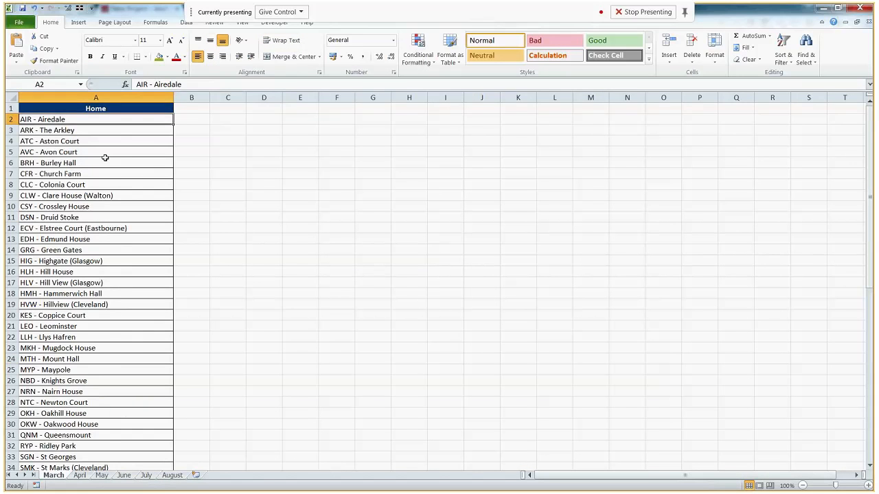
scroll(103, 158, down, 11)
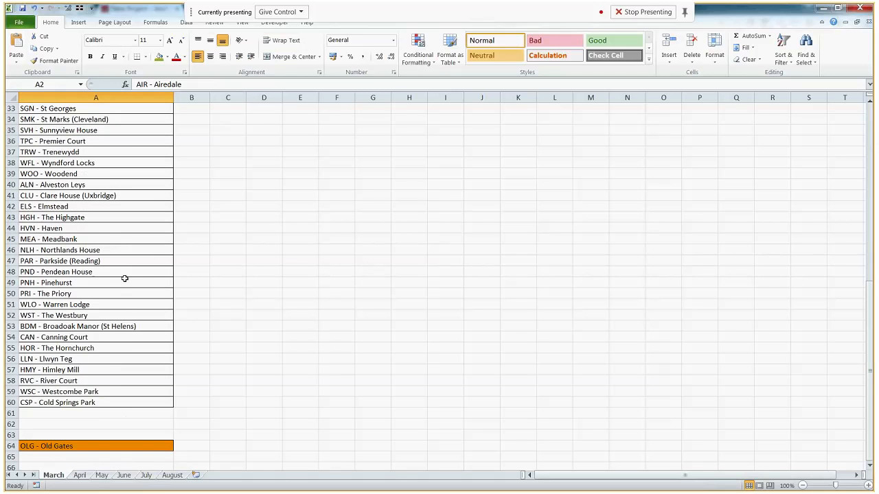
scroll(125, 278, up, 5)
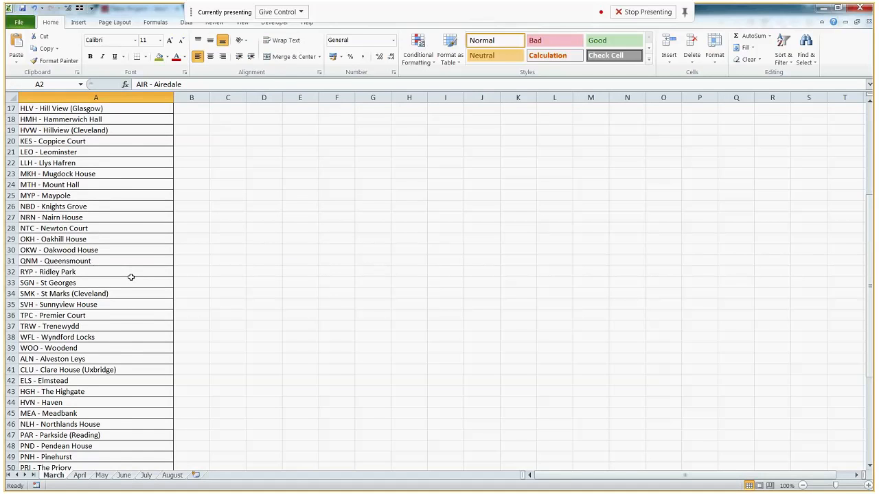
scroll(131, 277, up, 5)
double_click(152, 13)
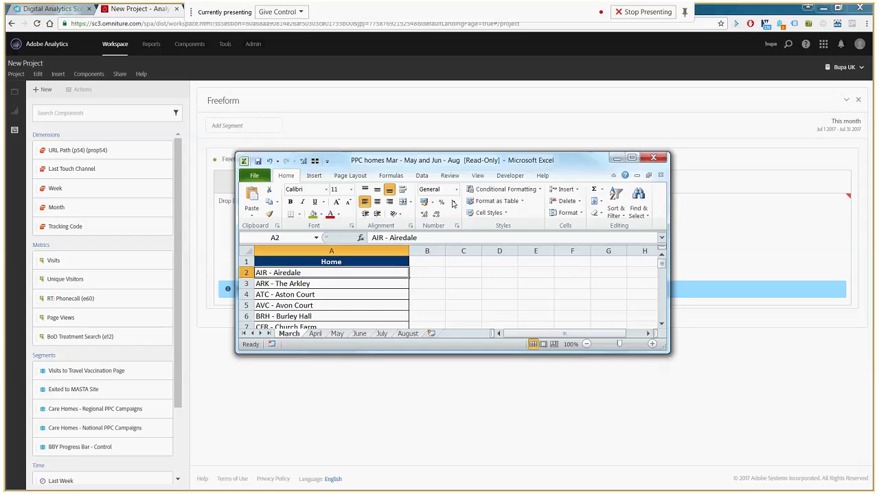
Step: Return to the Adobe Analytics workspace and start creating a new segment
click(664, 368)
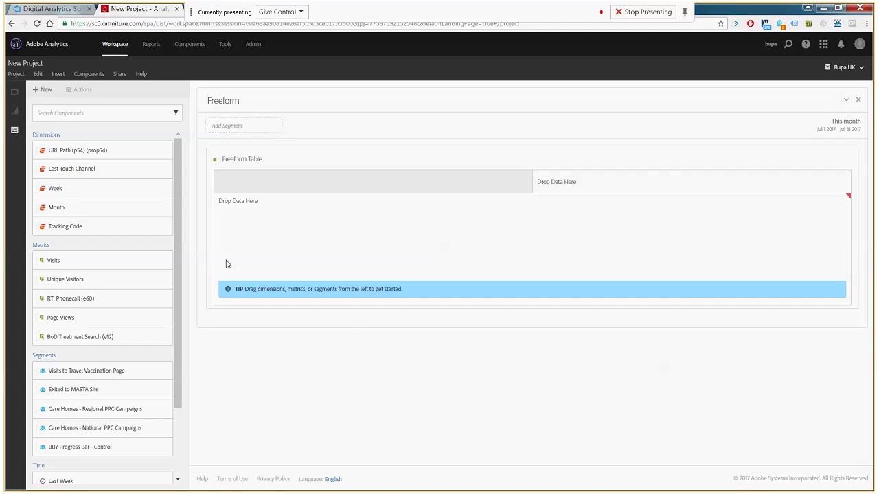
click(42, 92)
click(42, 152)
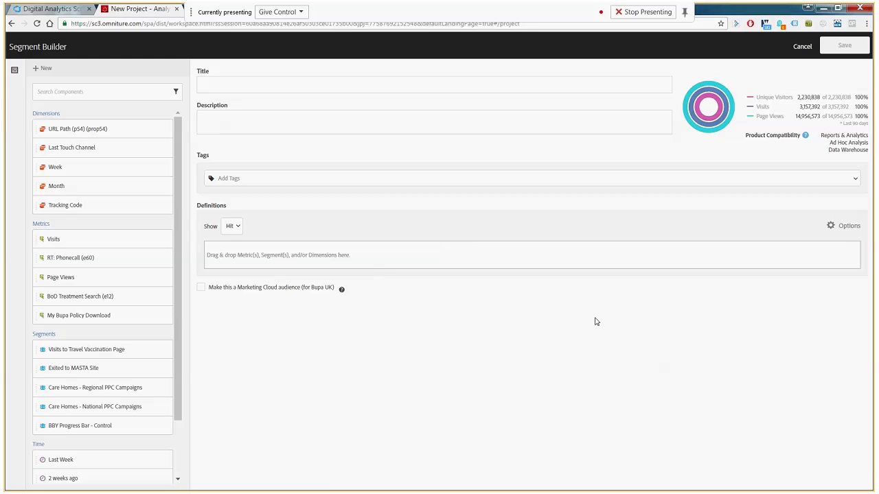
Step: Switch to the Excel workbook and examine the full March home list, comparing it with the April and June sheets
drag(878, 168, 349, 6)
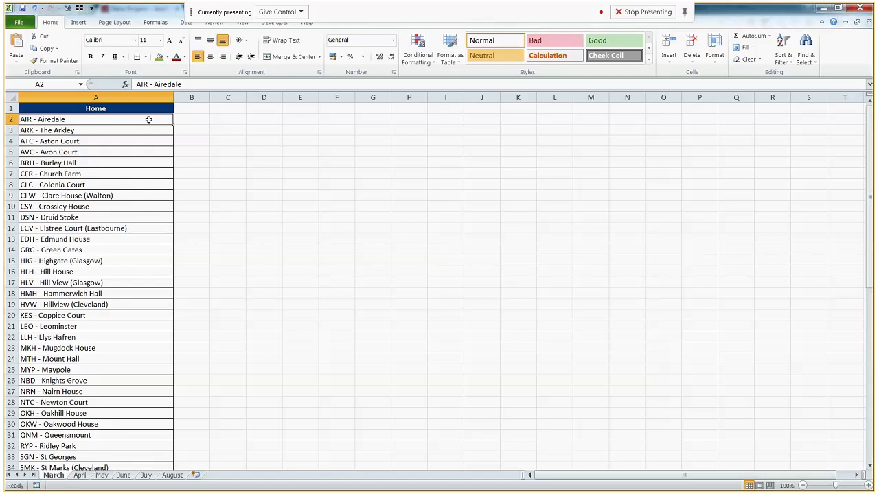
scroll(144, 127, down, 13)
click(140, 315)
scroll(142, 319, up, 11)
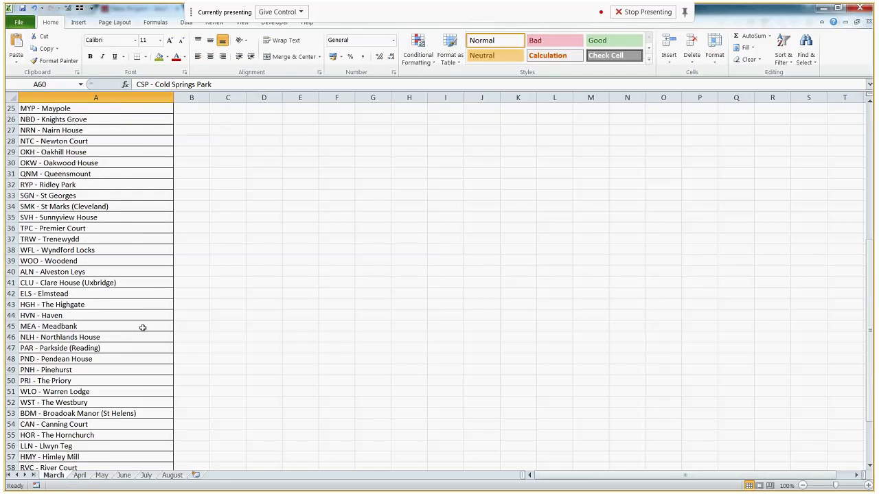
click(78, 477)
click(123, 477)
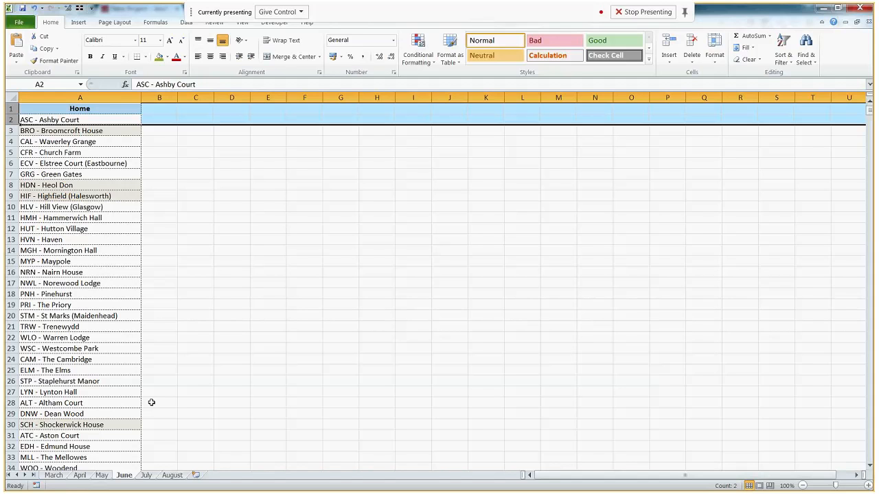
click(55, 477)
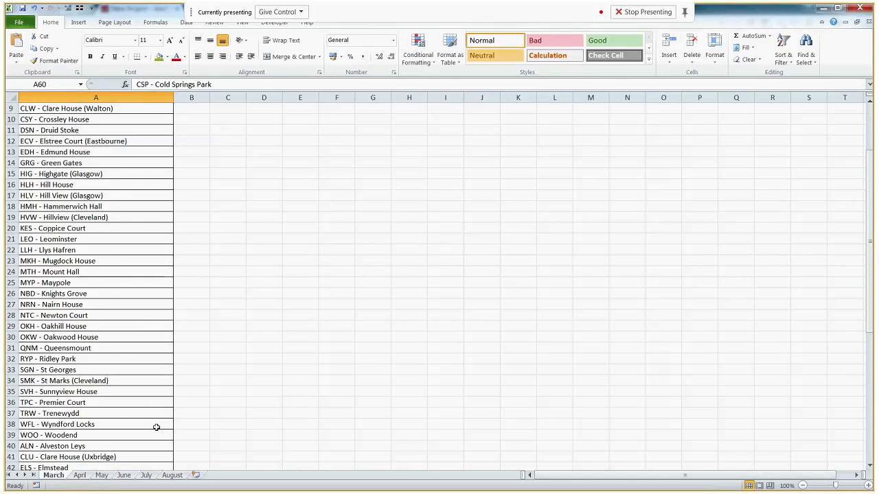
scroll(155, 426, up, 3)
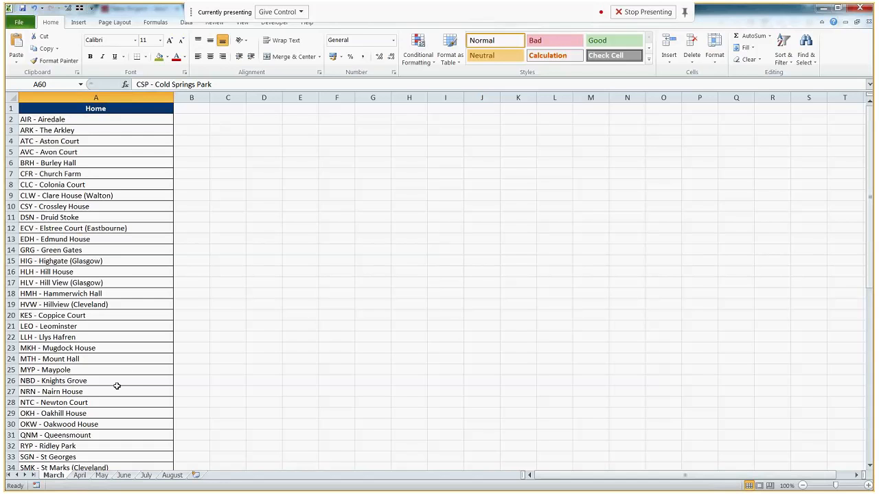
Step: Back in Adobe's Segment Builder, find "entry URL", add the Entry URL Path (p54) dimension to the definition, and show Visit data
click(157, 14)
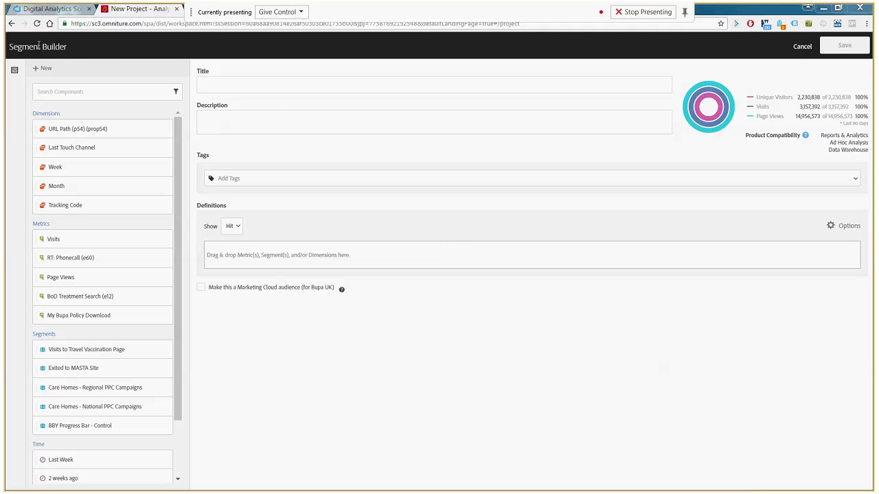
click(80, 91)
text(e)
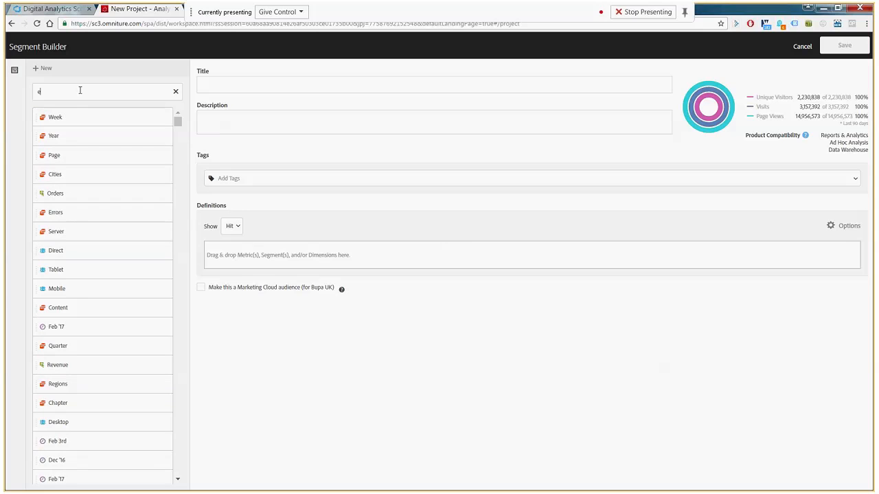
text(ntry URL)
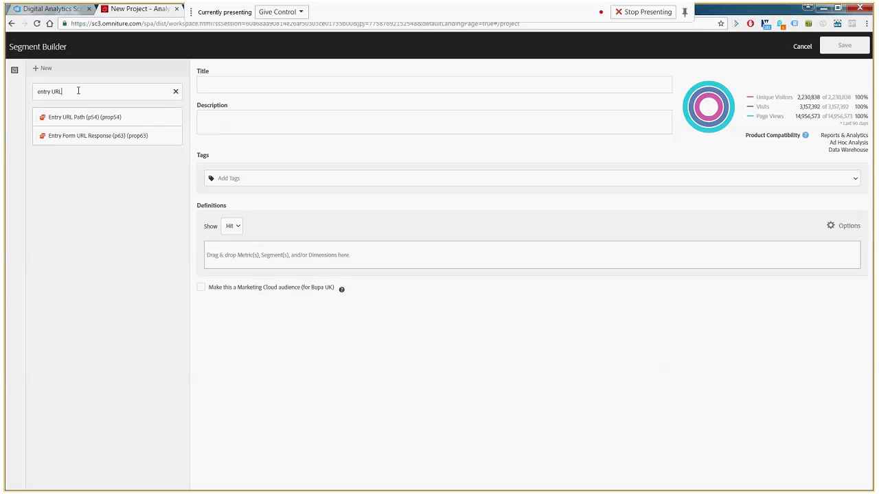
drag(88, 123, 313, 257)
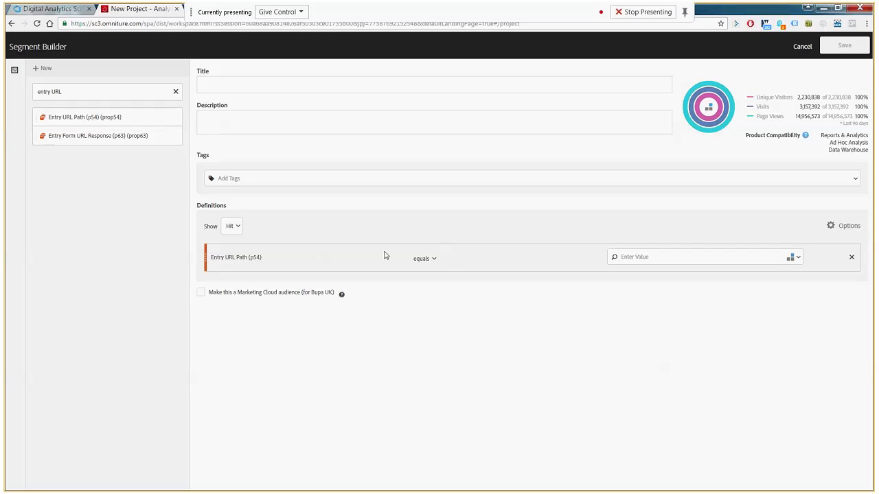
click(232, 227)
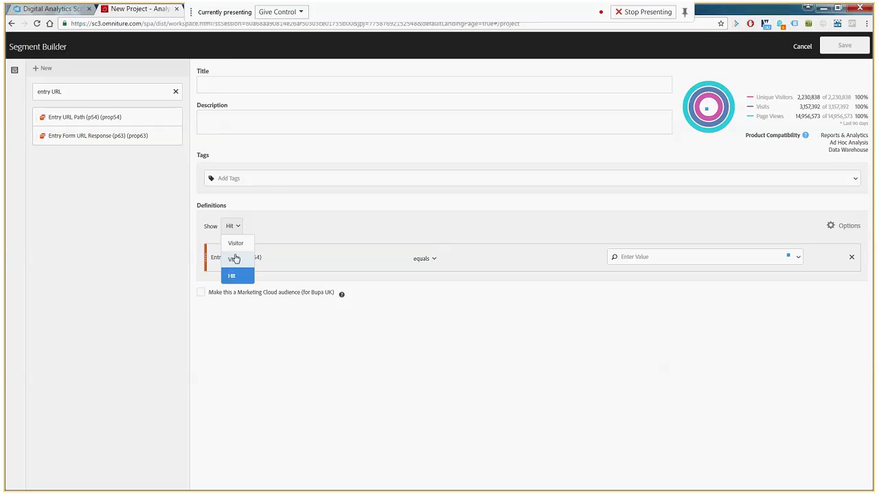
click(234, 259)
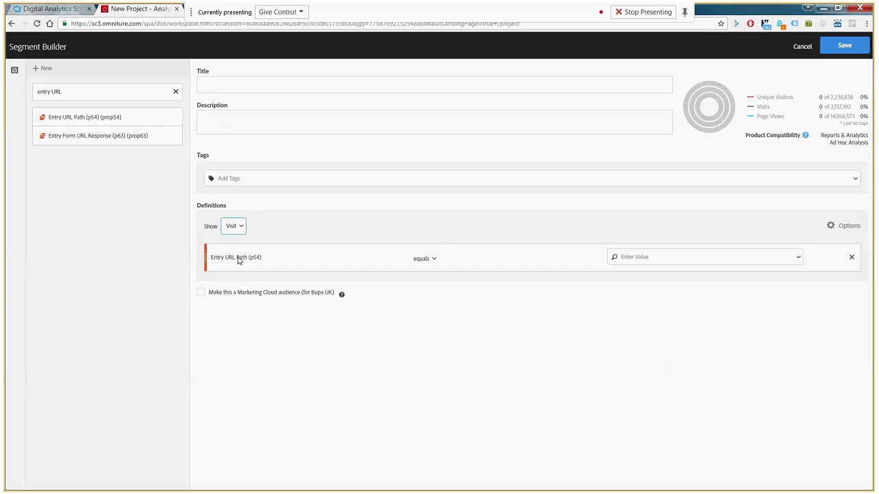
Step: Set the Entry URL Path rule to equal /care-services/care-homes/airedale-leeds
click(680, 258)
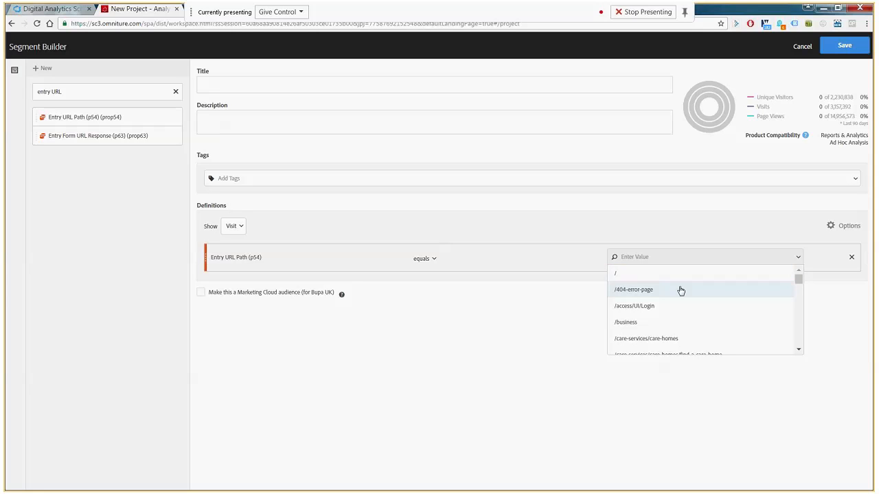
text(Airdale)
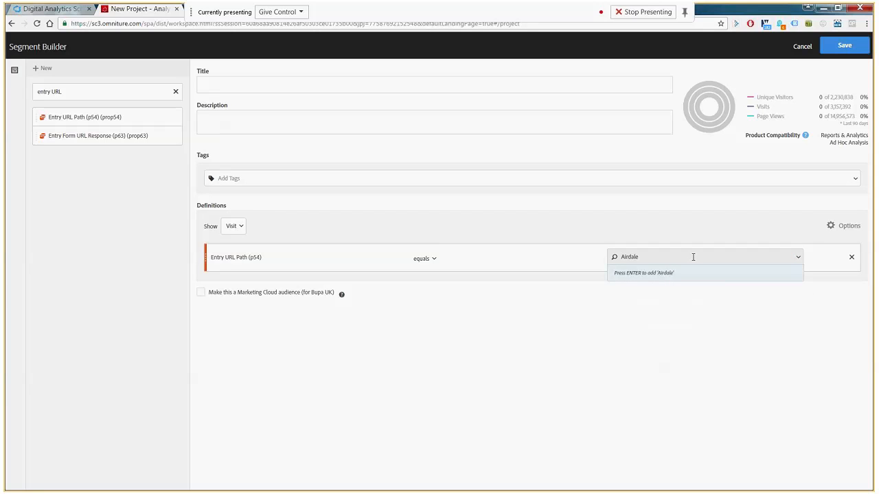
text(e)
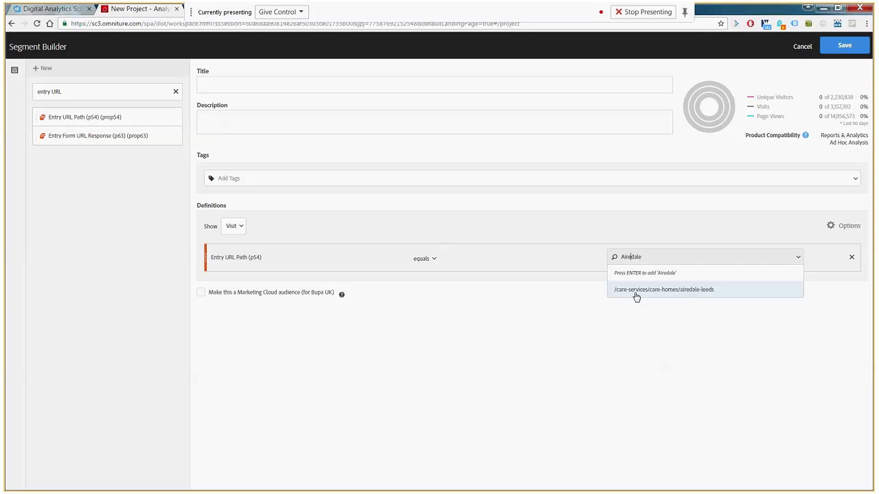
click(675, 290)
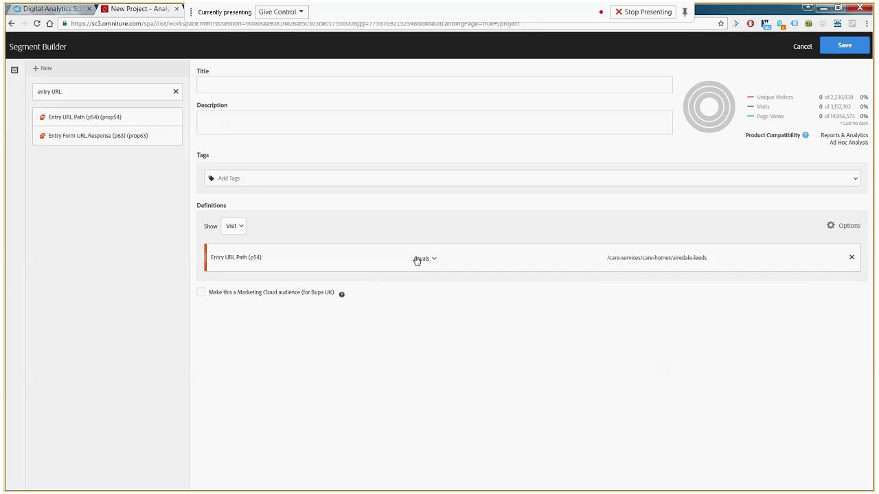
Step: Add a second Entry URL Path (p54) rule equal to /care-services/care-homes/the-arkley-barnet, plus a third one without a value
drag(89, 115, 241, 268)
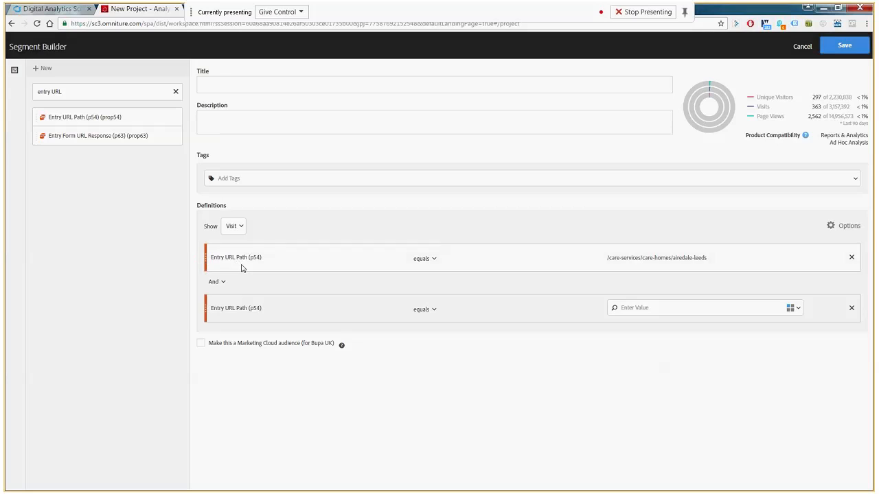
click(635, 305)
text(ark)
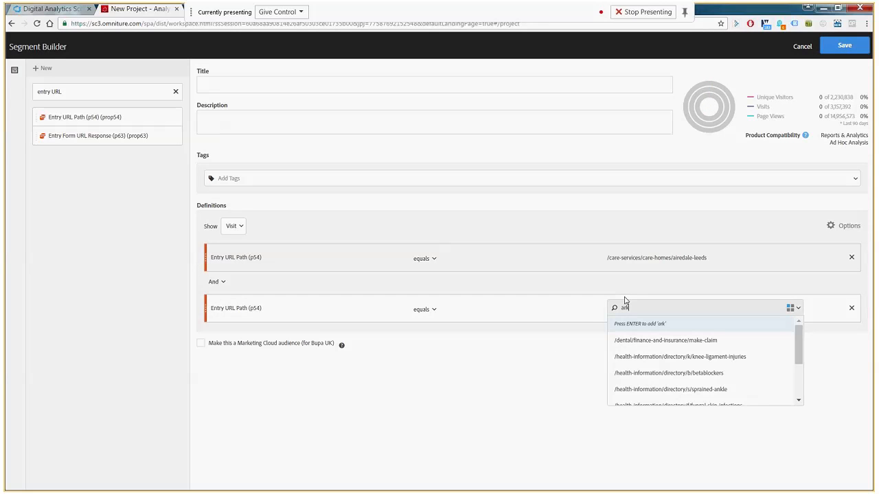
text(ley)
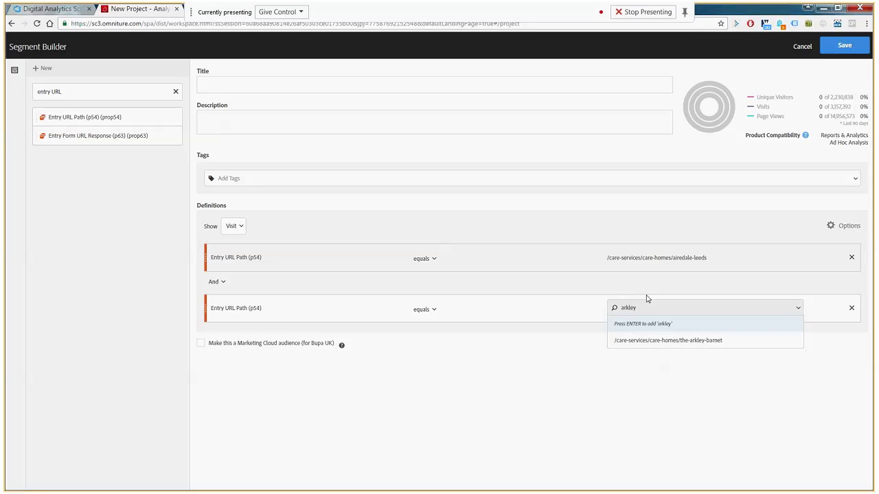
click(700, 340)
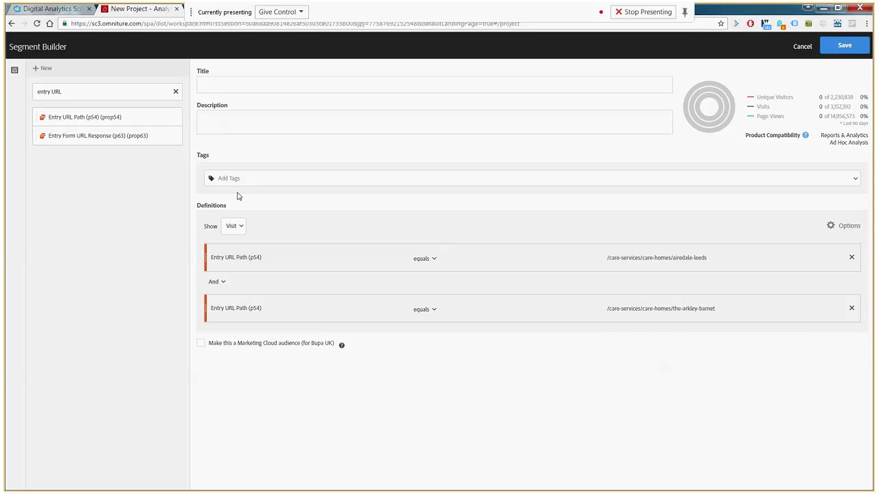
drag(384, 167, 406, 323)
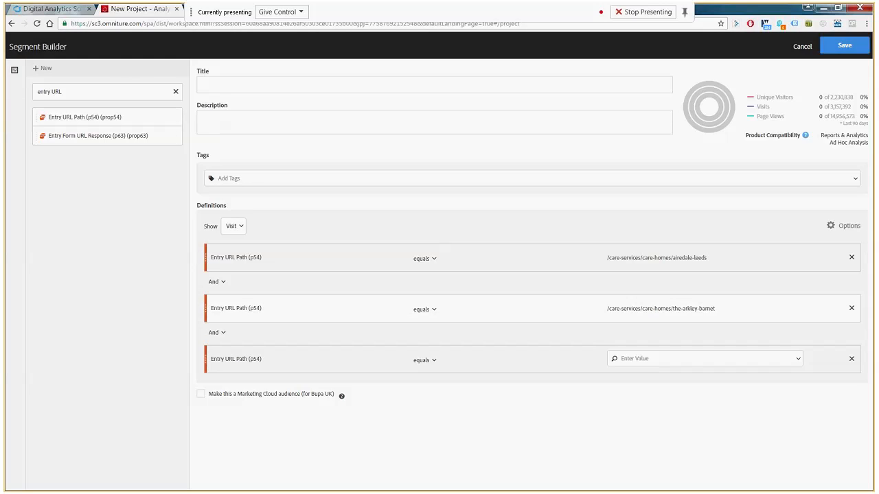
Step: Arrange the Excel home list and the Segment Builder side by side, and narrow the component list to widen the definition area
key(alt+Tab)
key(super+Left)
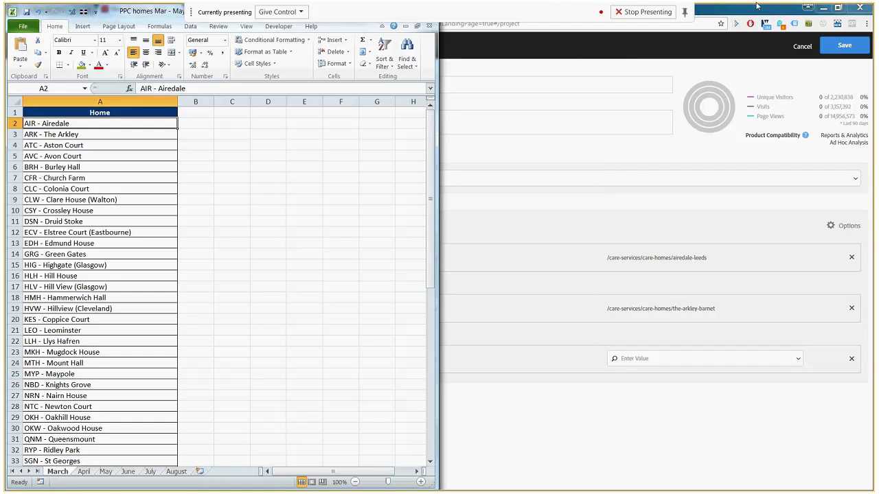
click(733, 14)
key(super+Right)
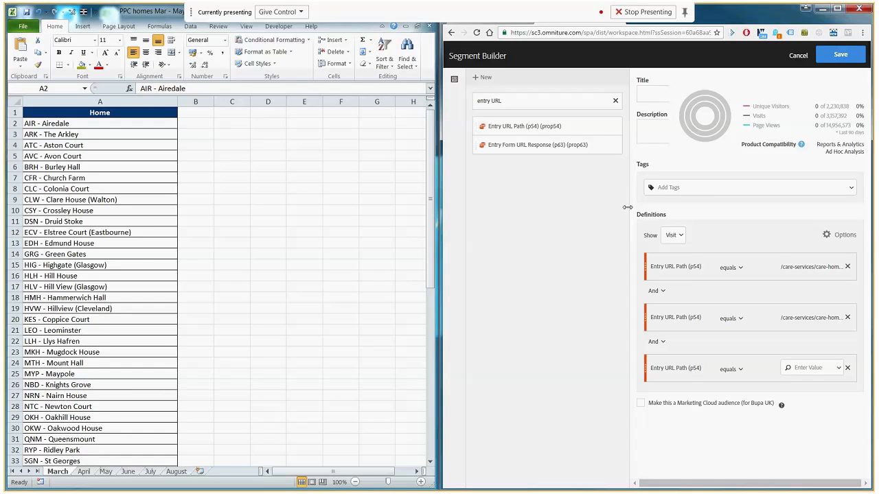
drag(567, 201, 549, 198)
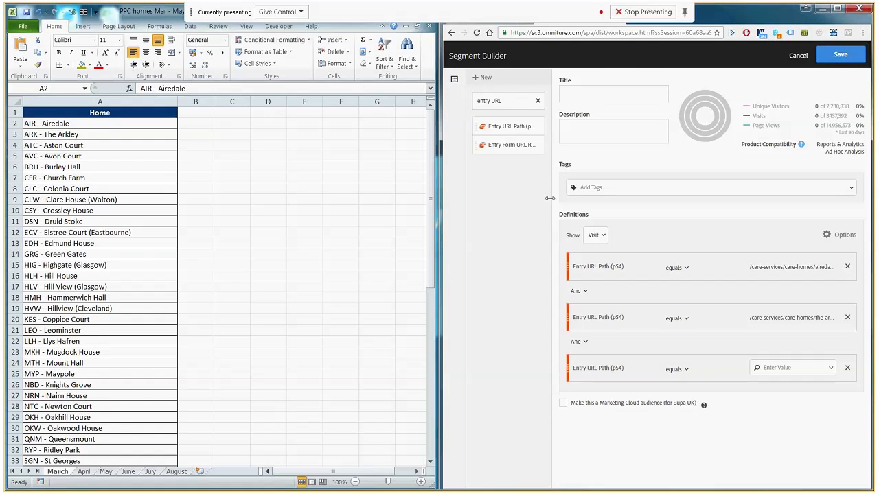
Step: Fill the Airedale and The Arkley cells on the March sheet with green to mark them as done
click(81, 66)
click(81, 66)
key(Down)
click(80, 67)
key(Down)
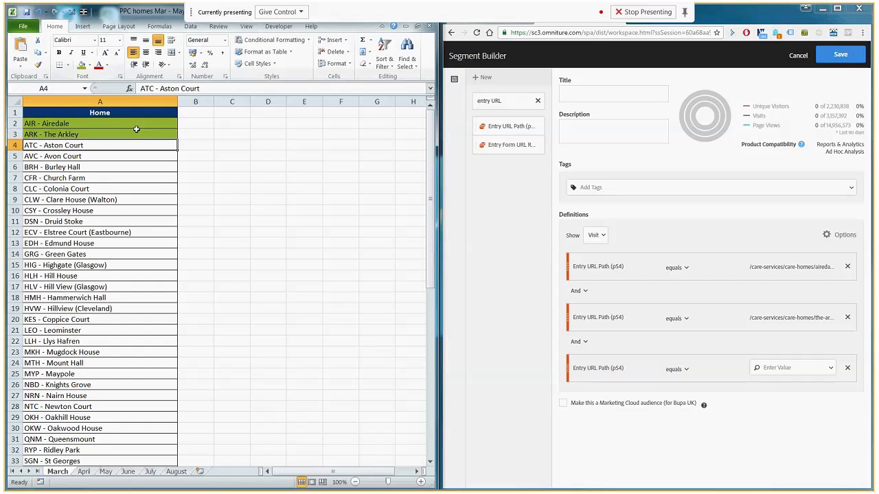
Step: Set the third Entry URL Path rule to equal /care-services/care-homes/aston-court-west-midlands and add a fourth Entry URL Path (p54) rule without a value
click(820, 368)
text(Aston)
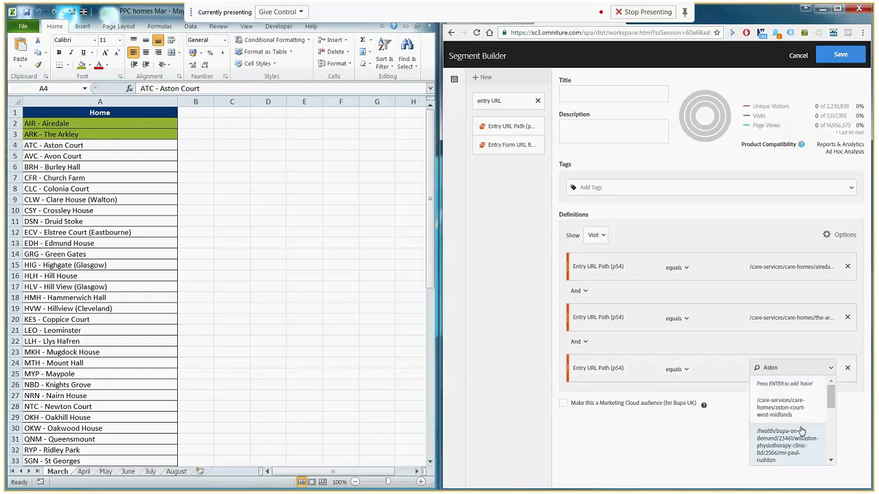
click(780, 407)
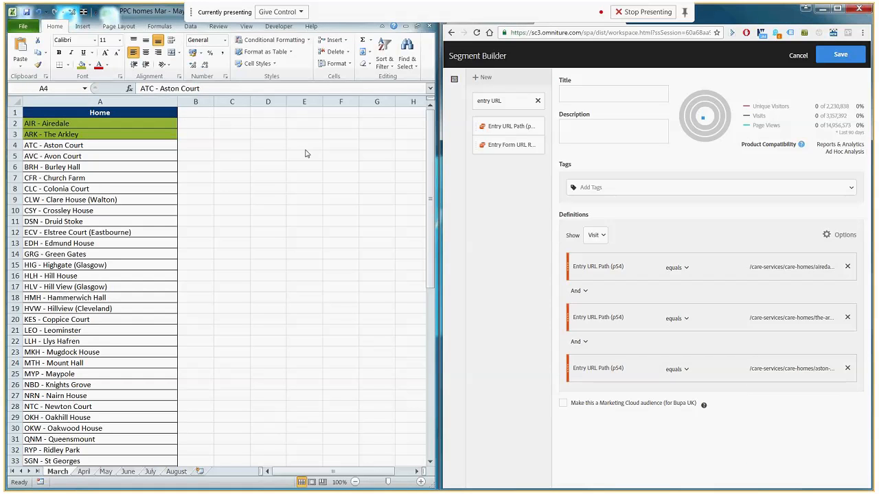
drag(511, 127, 606, 373)
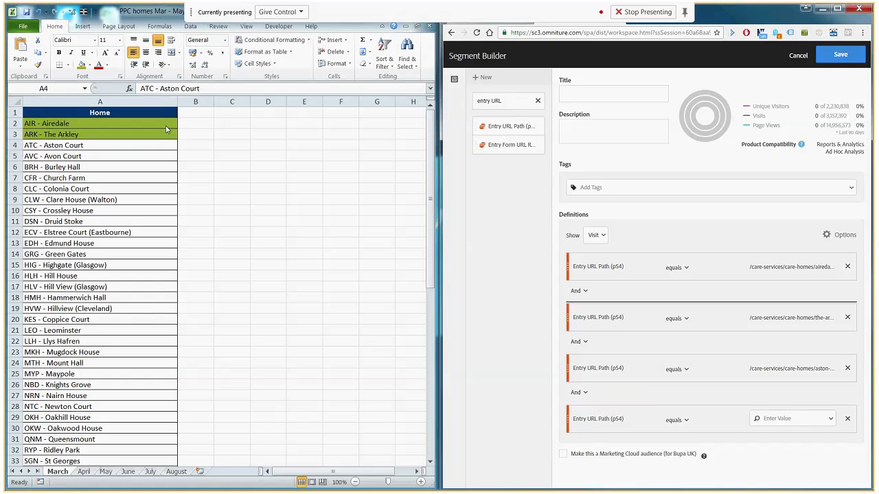
Step: Fill the Aston Court cell on the March sheet with green to mark it as done
click(86, 147)
click(82, 64)
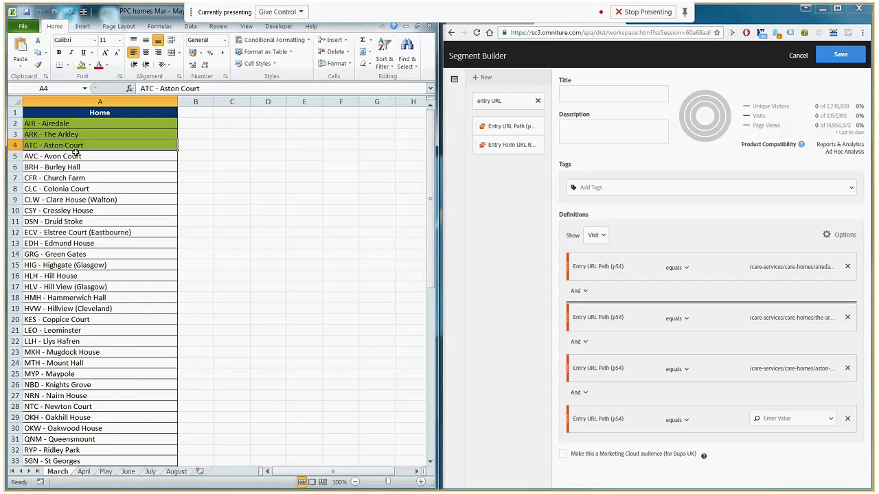
click(76, 154)
Step: Set the fourth Entry URL Path rule to equal /care-services/care-homes/avon-court-wiltshire
click(830, 420)
text(avon)
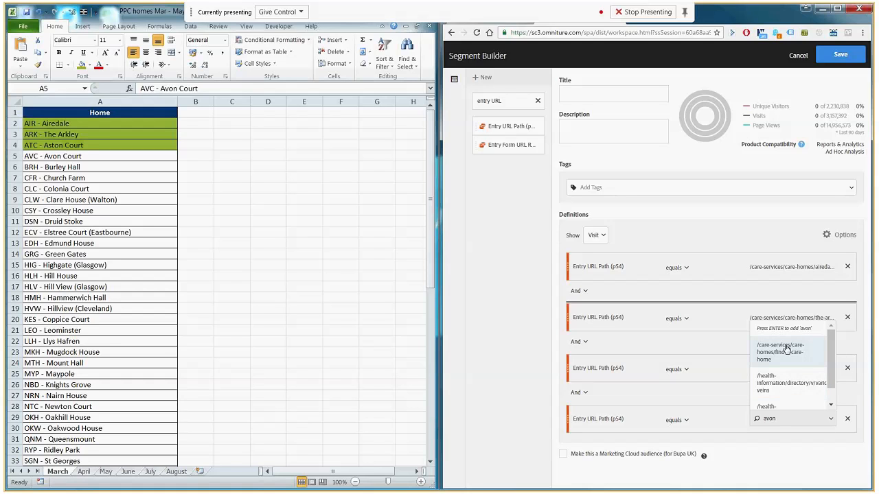
text(-cou)
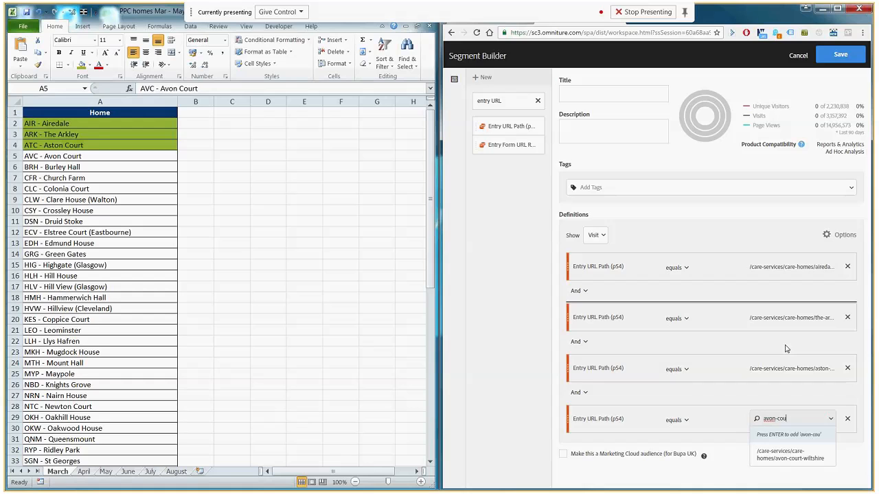
click(795, 458)
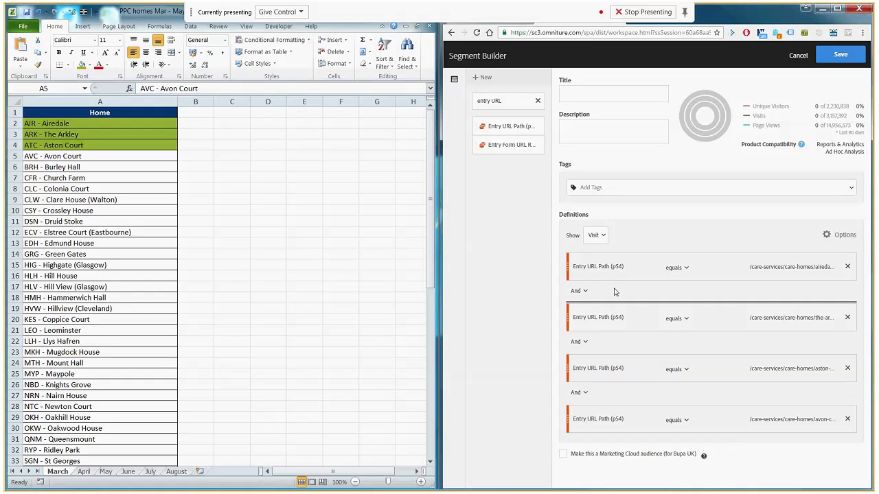
Step: Fill the Avon Court cell on the March sheet with green to mark it as done
click(167, 161)
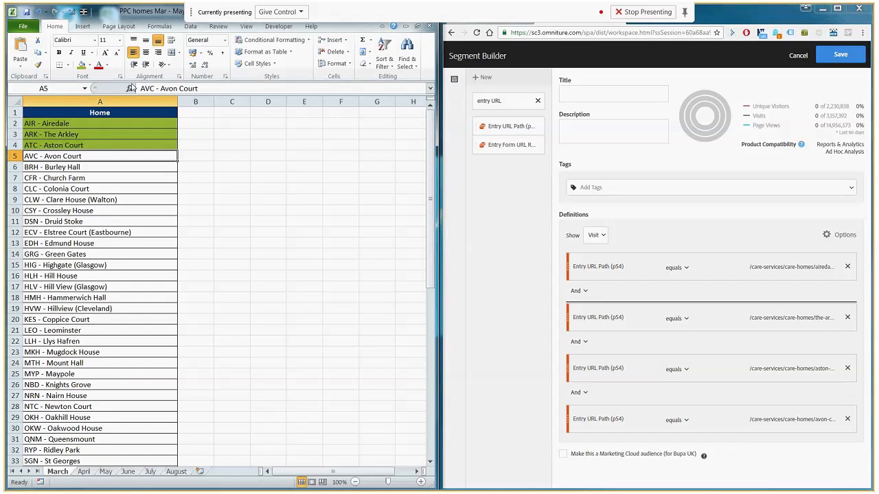
click(81, 64)
click(233, 309)
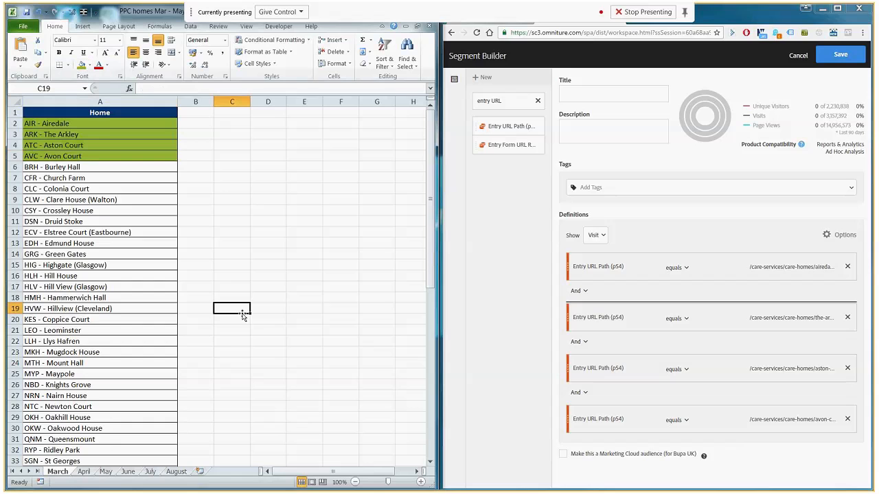
Step: Dismiss the incoming e-mail notification and change the operator joining the four Entry URL Path rules to Or
click(666, 487)
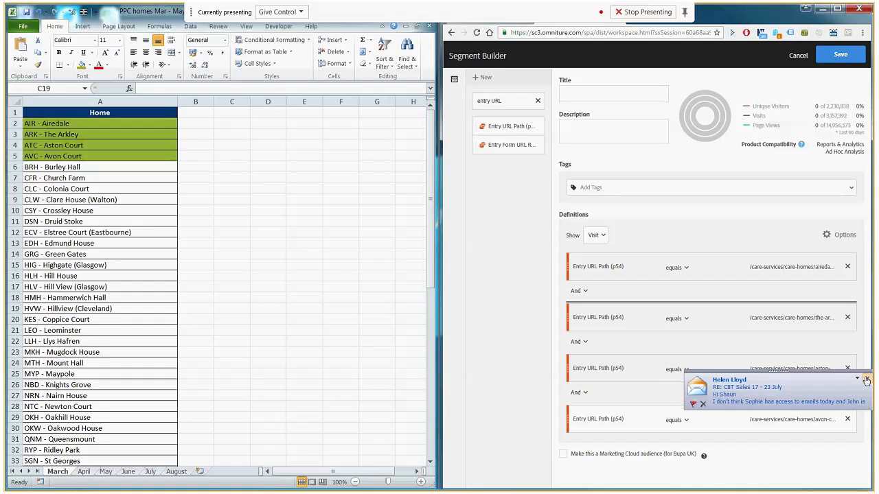
click(866, 375)
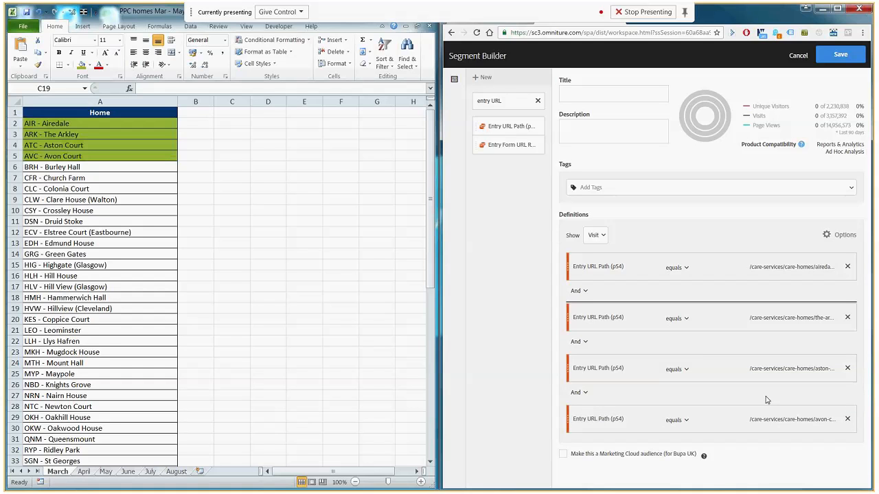
click(583, 292)
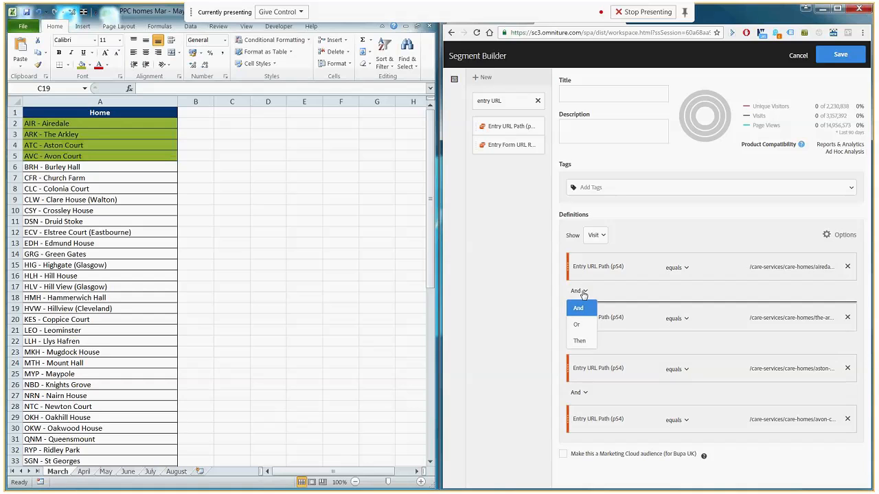
click(577, 324)
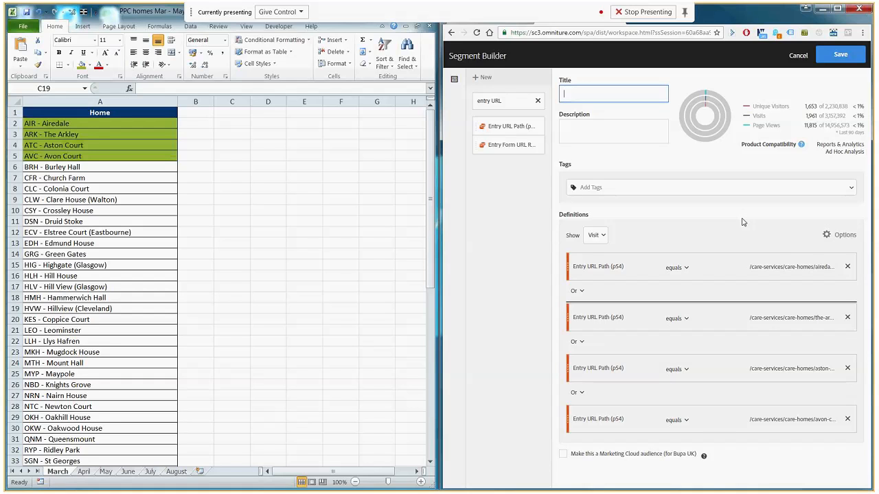
Step: Clear the component search and widen the component list to show full component names
click(536, 100)
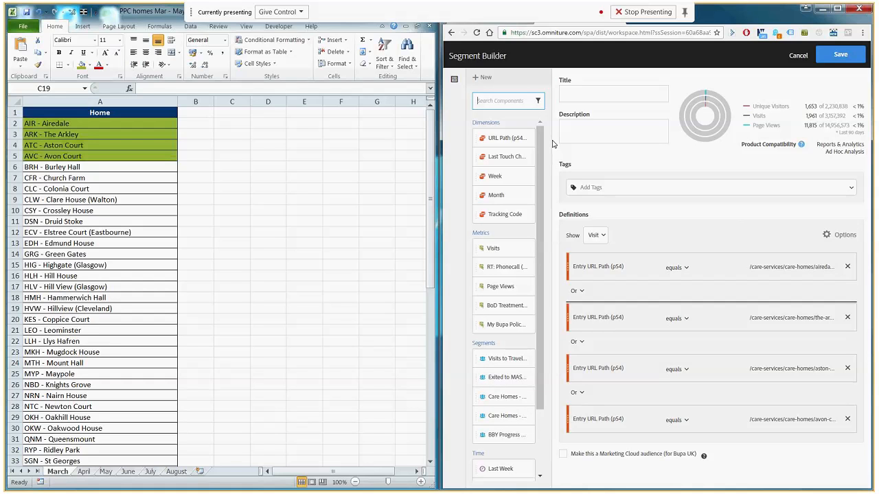
drag(551, 138, 582, 130)
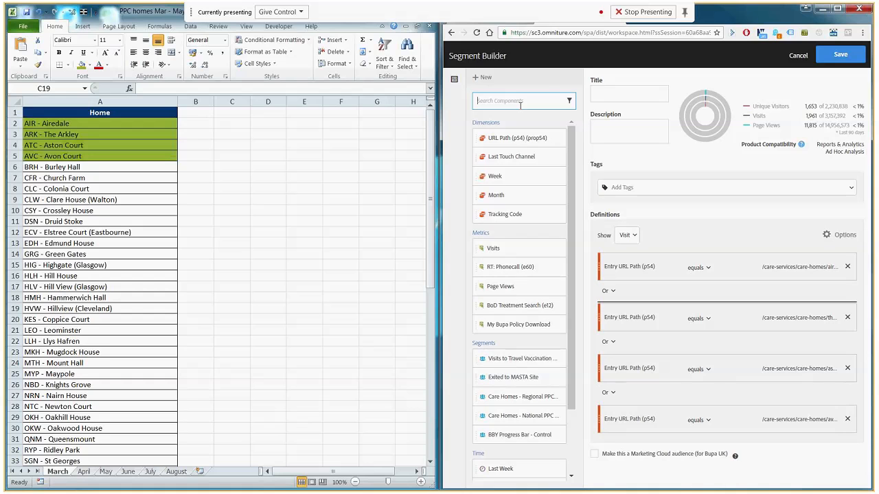
Step: Create a custom date range with fixed dates from 1 March 2017 to 31 March 2017 and save it
click(482, 77)
click(480, 119)
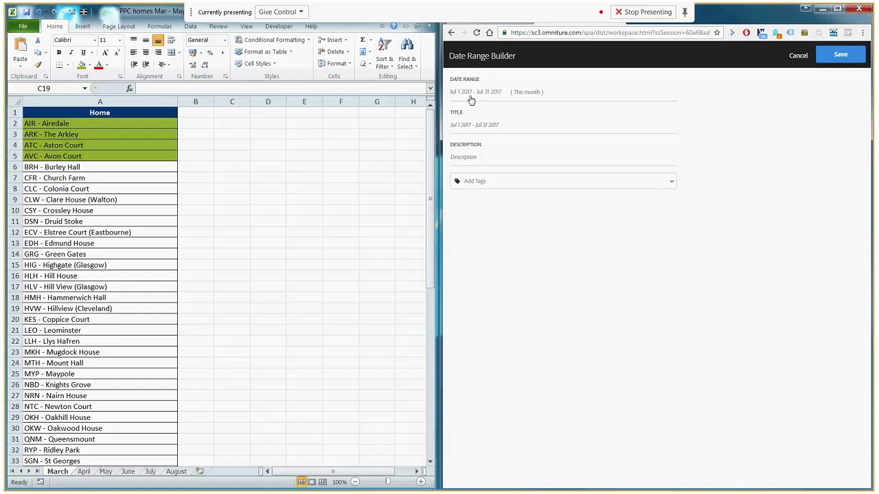
click(471, 92)
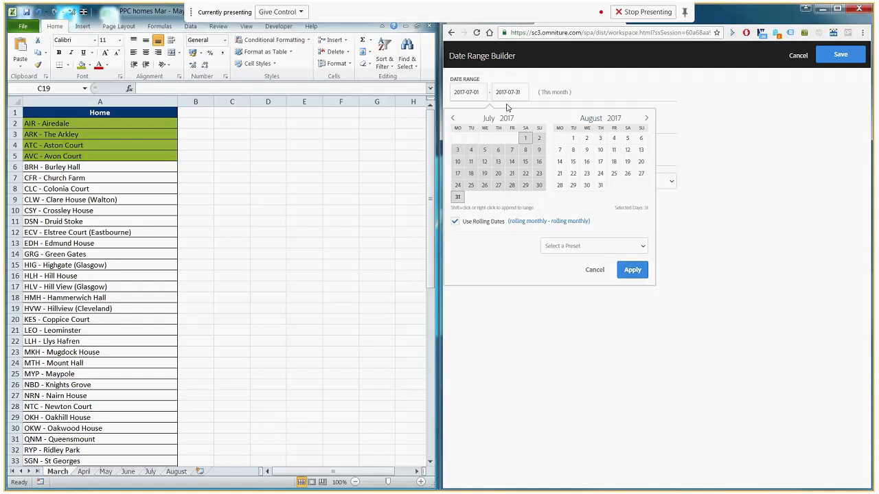
click(453, 118)
click(453, 118)
click(454, 119)
click(453, 119)
click(484, 138)
click(510, 190)
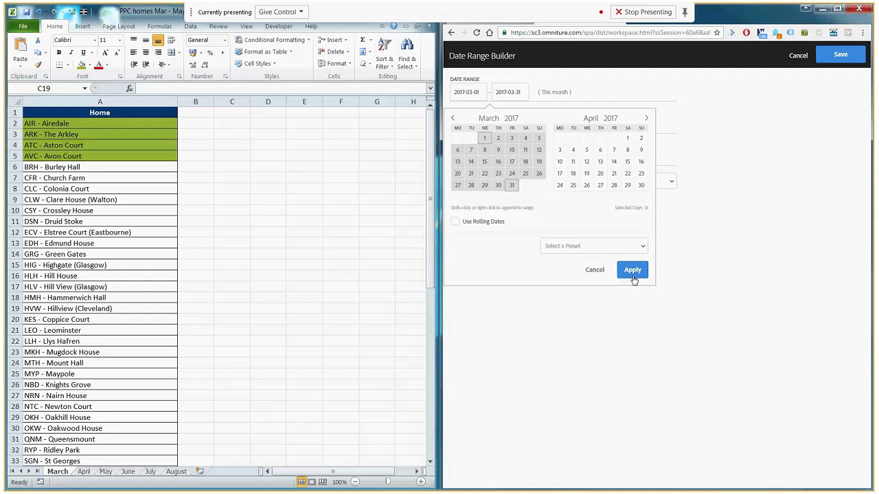
click(632, 271)
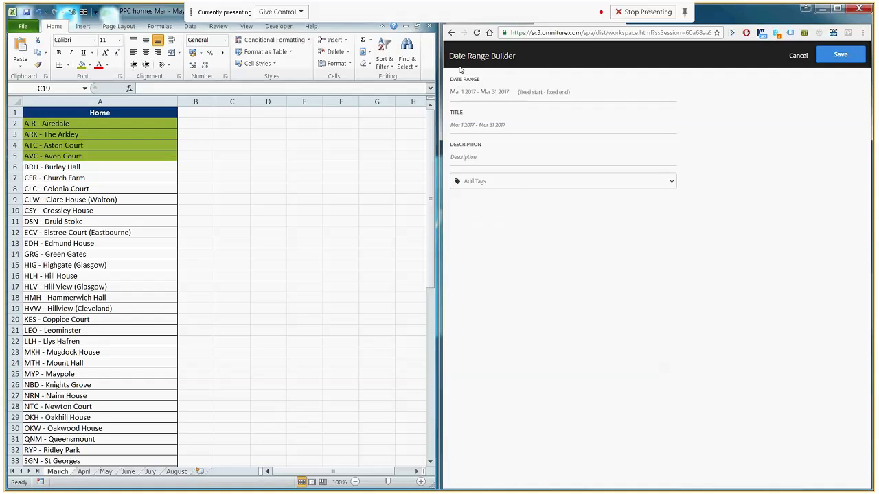
click(826, 62)
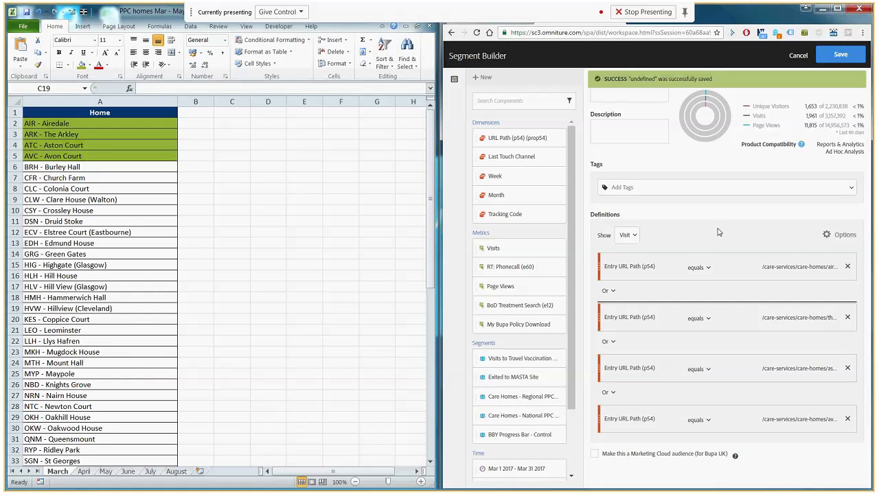
Step: Add two empty containers below the Entry URL Path rules in the segment definition
scroll(500, 400, down, 2)
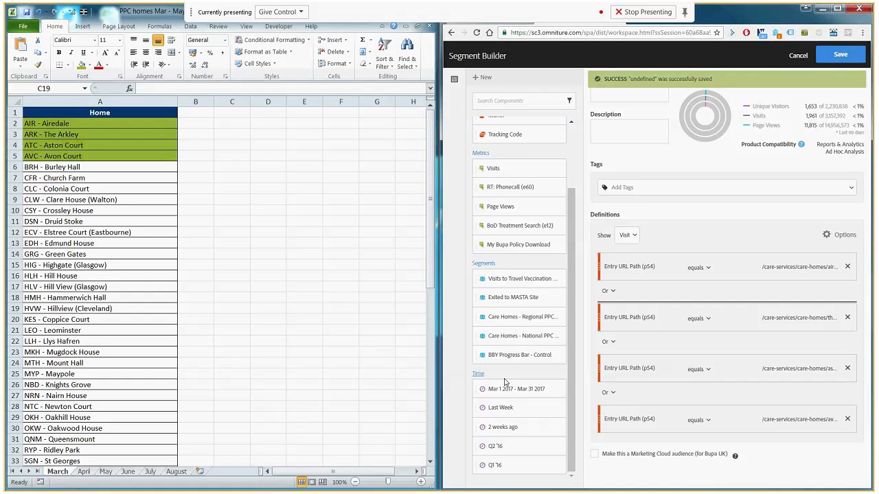
mouse_move(516, 395)
mouse_down()
mouse_move(708, 247)
mouse_move(532, 405)
mouse_move(528, 398)
mouse_up()
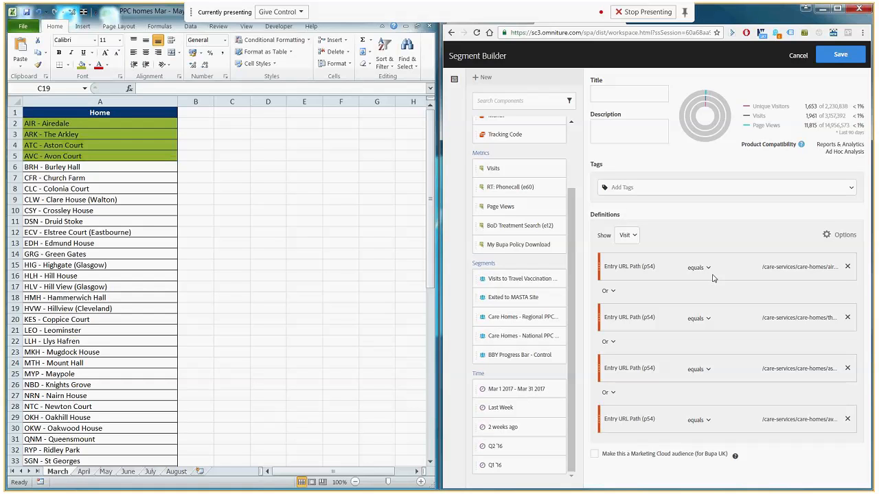
click(836, 238)
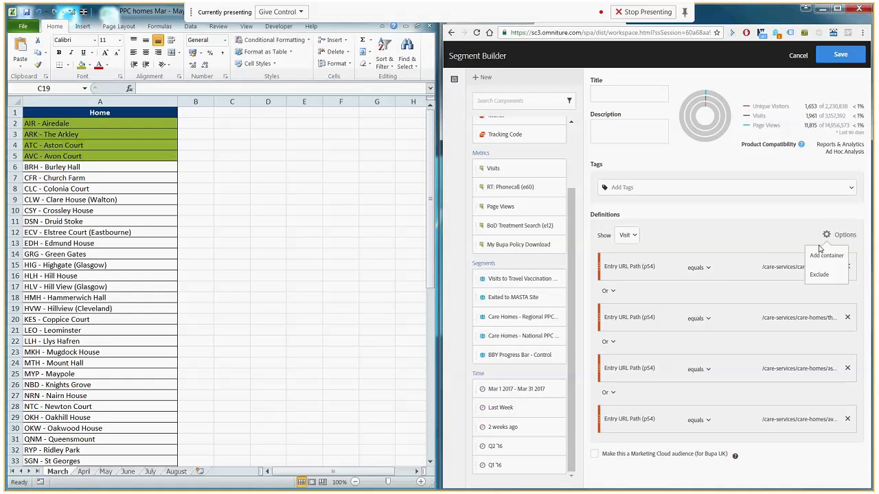
click(826, 255)
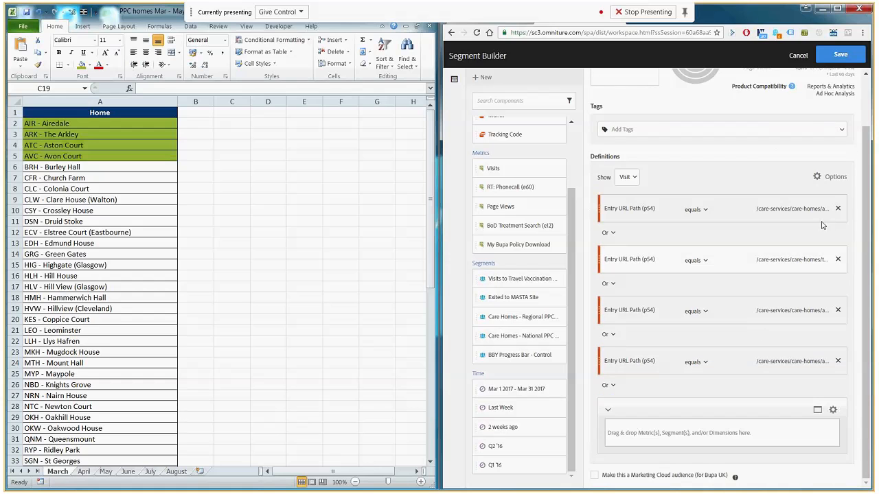
click(822, 177)
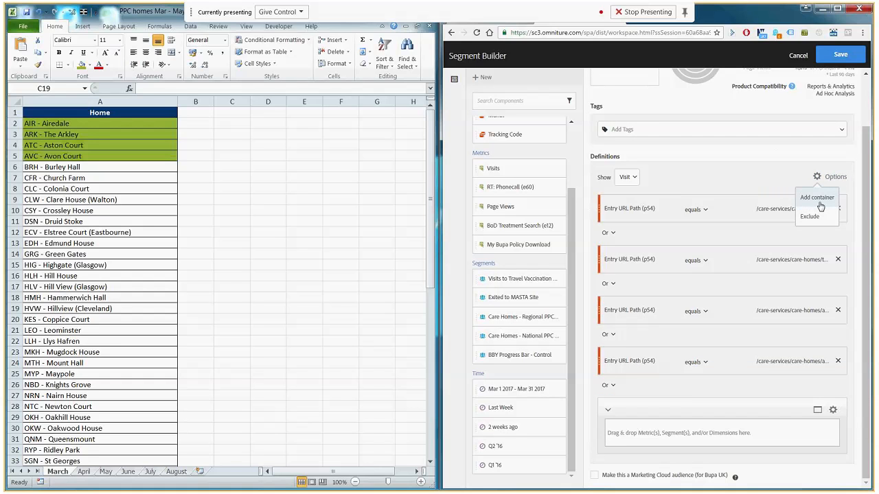
click(819, 203)
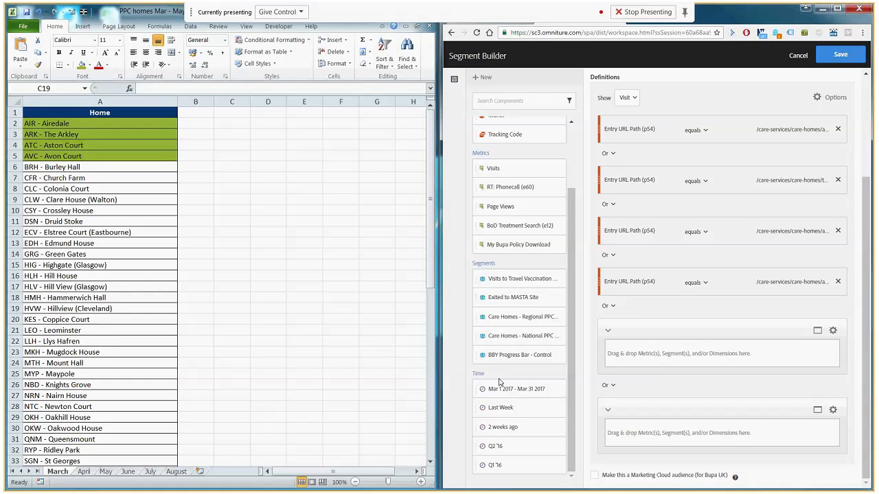
Step: Place the Mar 1 2017 - Mar 31 2017 date range in the first container, removing and re-adding it once
drag(500, 383, 618, 347)
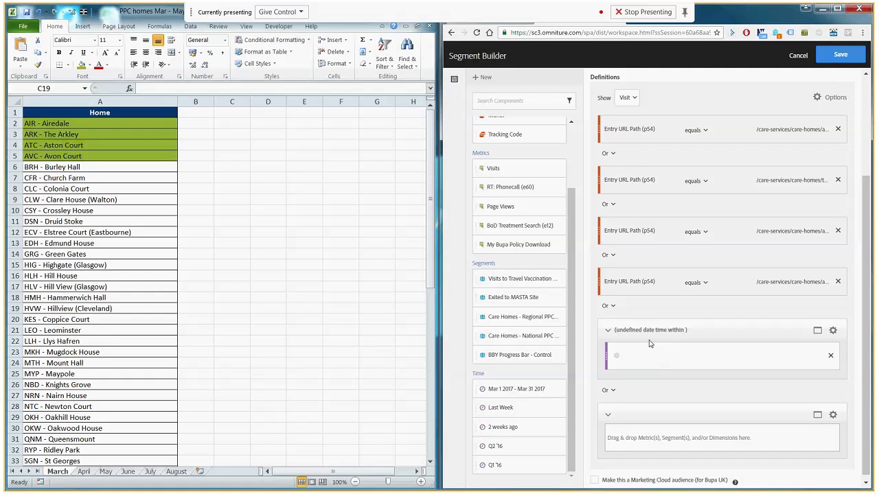
click(831, 357)
drag(509, 388, 681, 348)
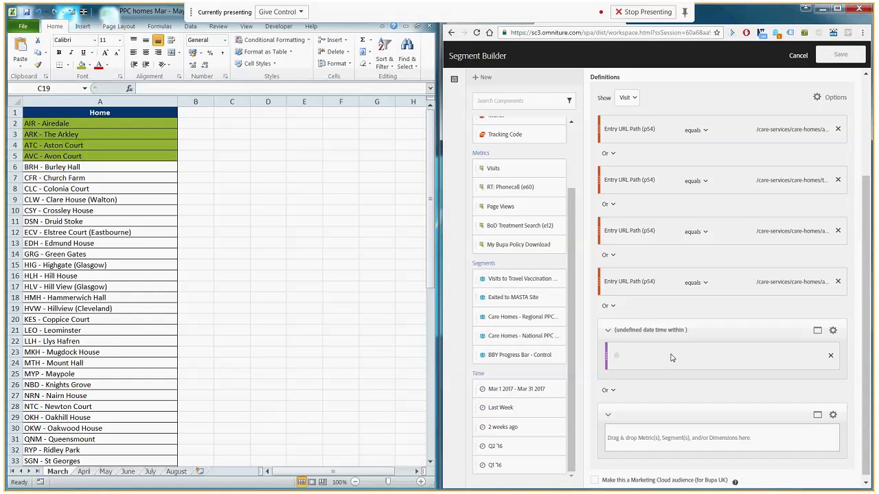
Step: Move the Avon Court rule into the second container and join it to the date range container with And
drag(653, 296, 691, 429)
click(608, 379)
click(615, 399)
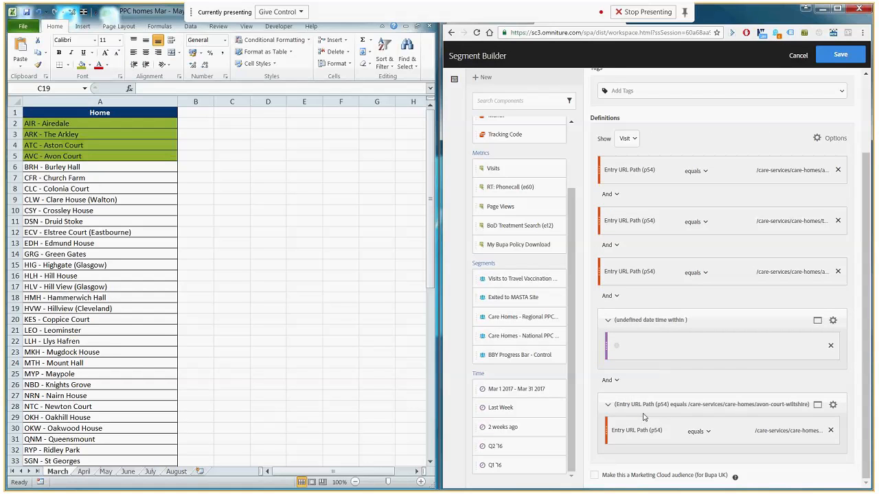
Step: Move the Aston Court, The Arkley and Airedale rules into the Avon Court container, with Or between the rules
click(655, 275)
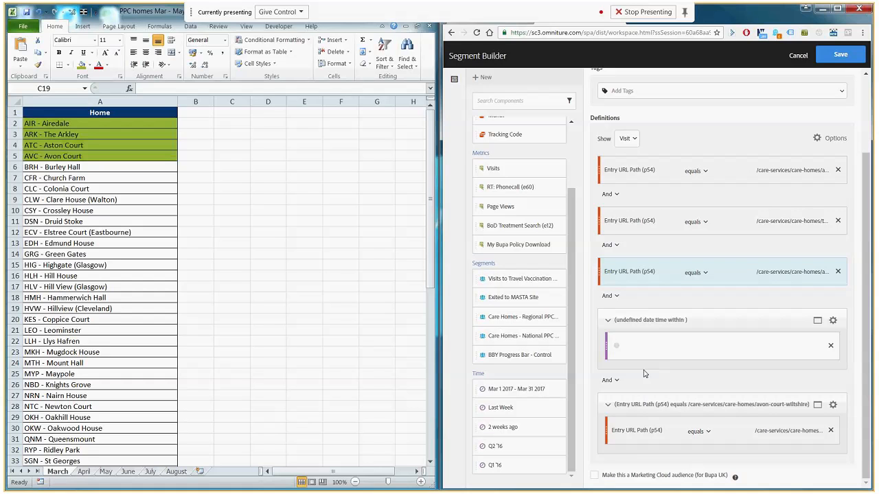
drag(644, 373, 700, 434)
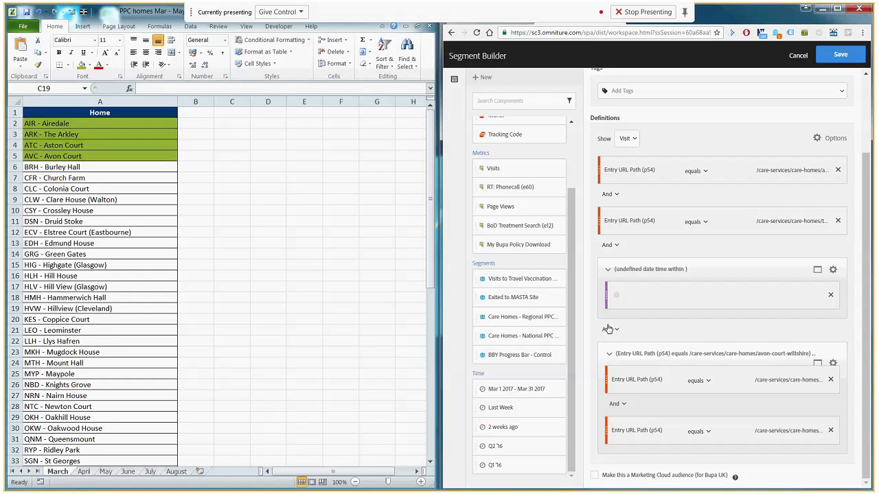
click(622, 404)
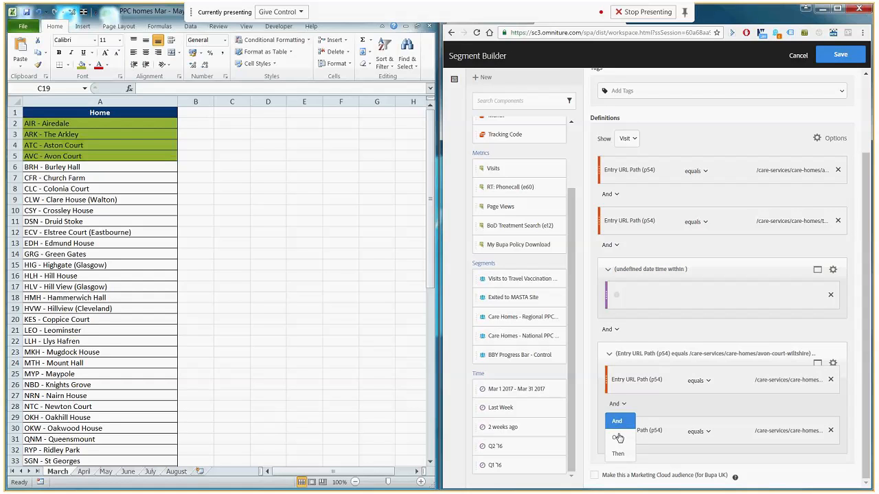
click(617, 429)
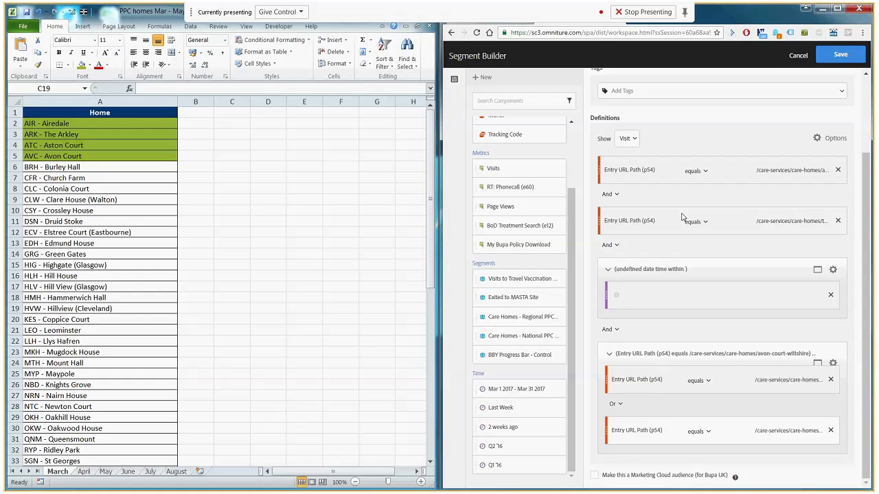
drag(672, 218, 720, 421)
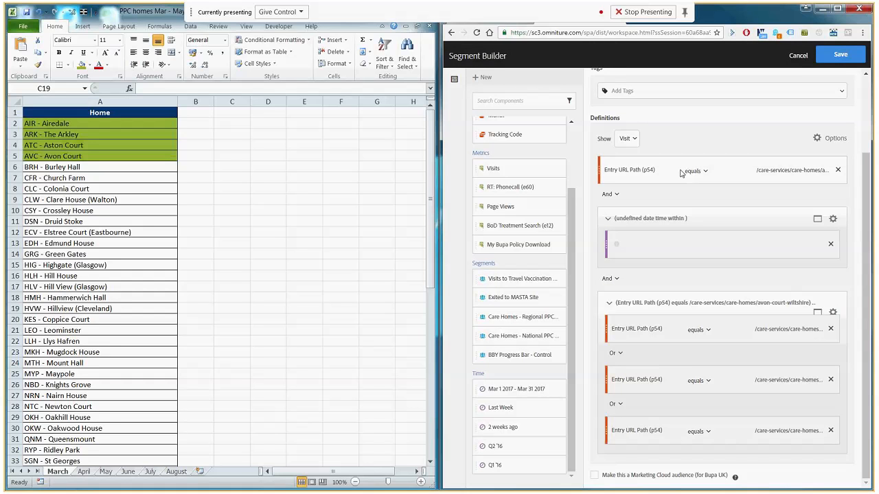
drag(750, 409, 722, 400)
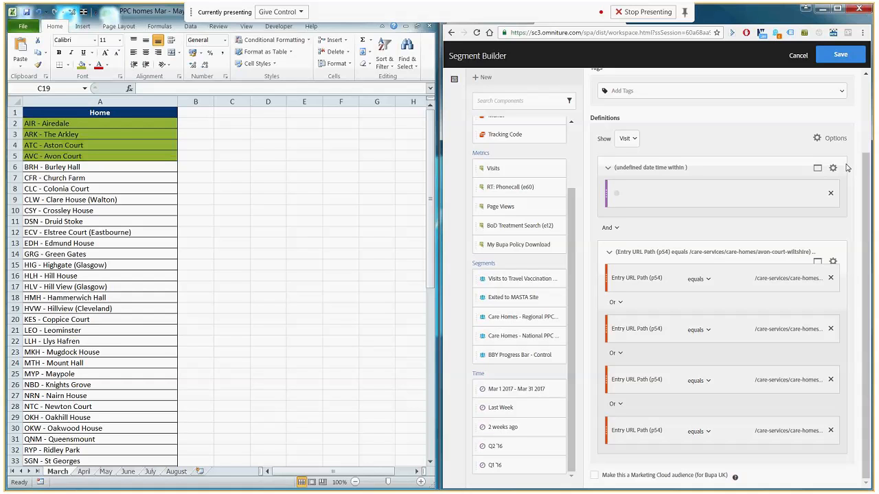
Step: Remove the date range rule from the first container and delete that empty container from the segment definition
click(830, 194)
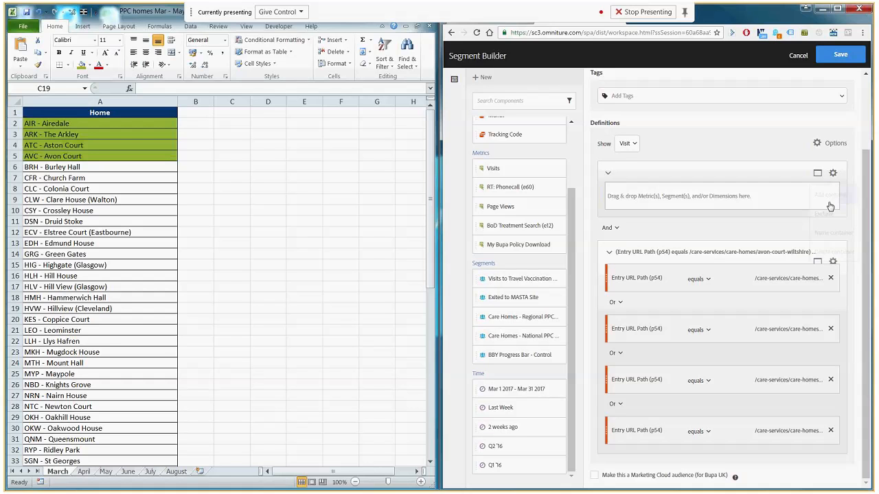
click(833, 172)
click(834, 251)
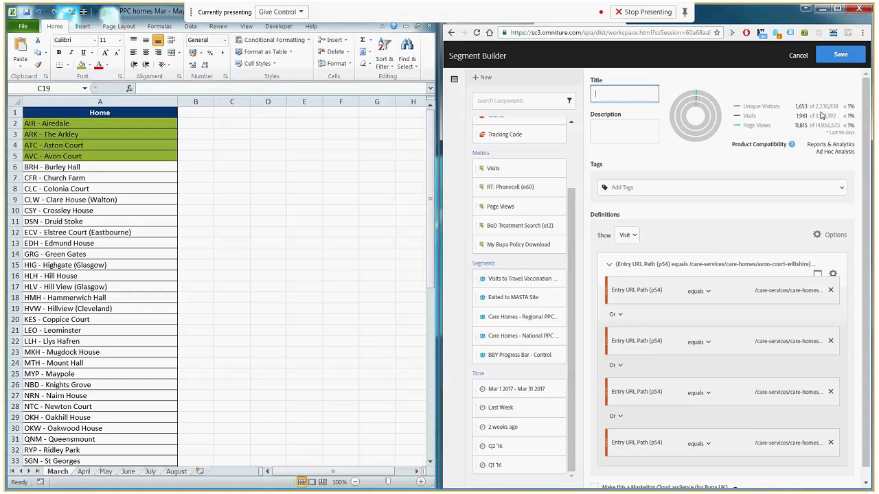
Step: Title the segment "March PPC Care Homes" and save it
text(Visits t)
key(BackSpace)
key(BackSpace)
key(BackSpace)
key(BackSpace)
key(BackSpace)
key(BackSpace)
key(BackSpace)
key(BackSpace)
key(BackSpace)
text(March PPC Care Homes)
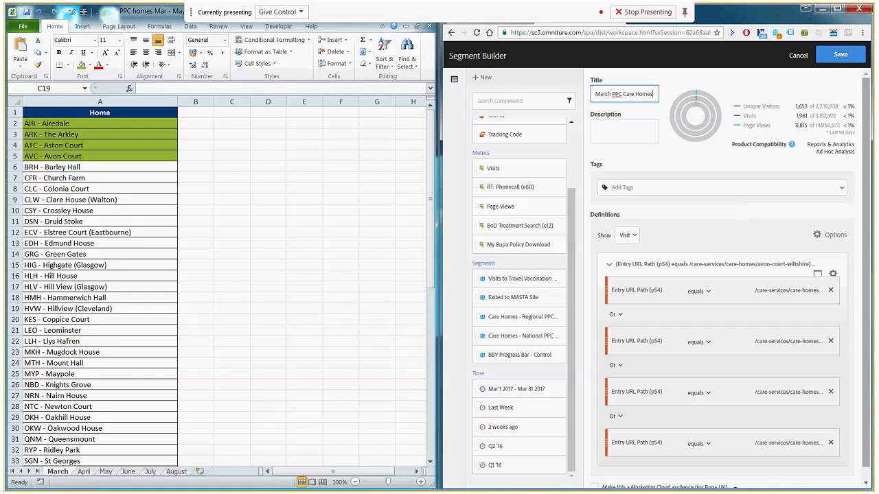
click(836, 60)
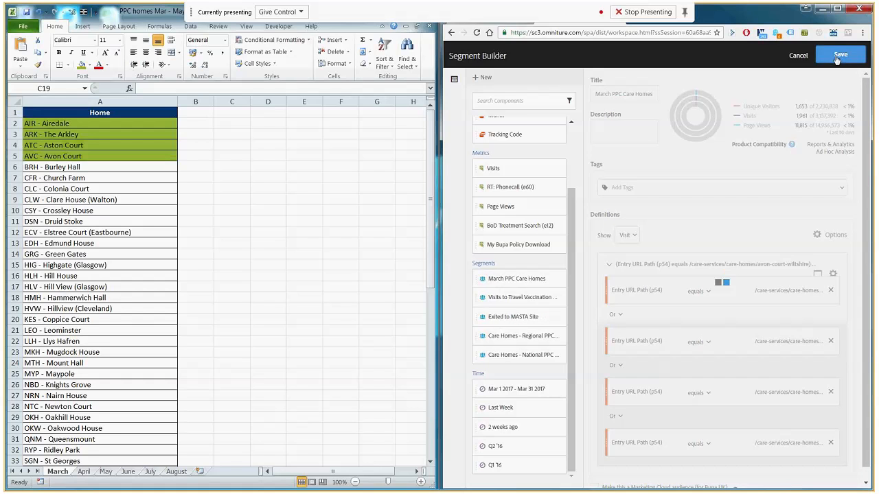
Step: Maximize the browser window and add the March PPC Care Homes segment to the freeform table as a row
click(837, 9)
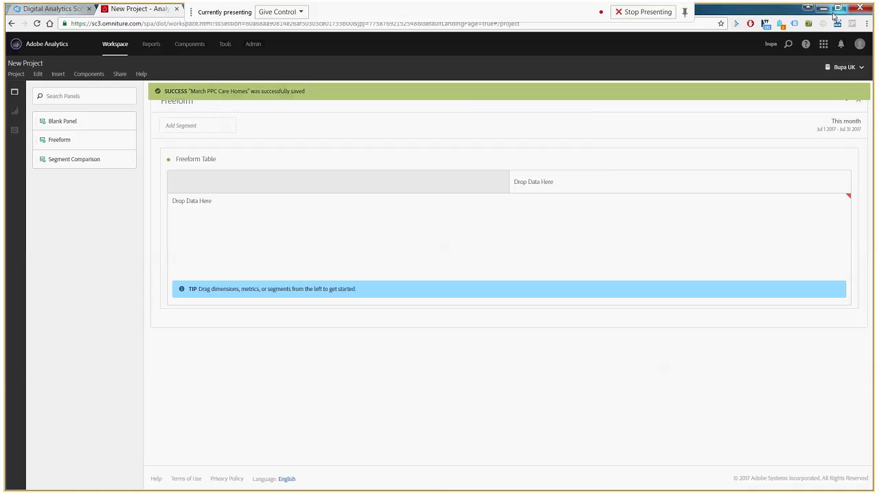
click(15, 130)
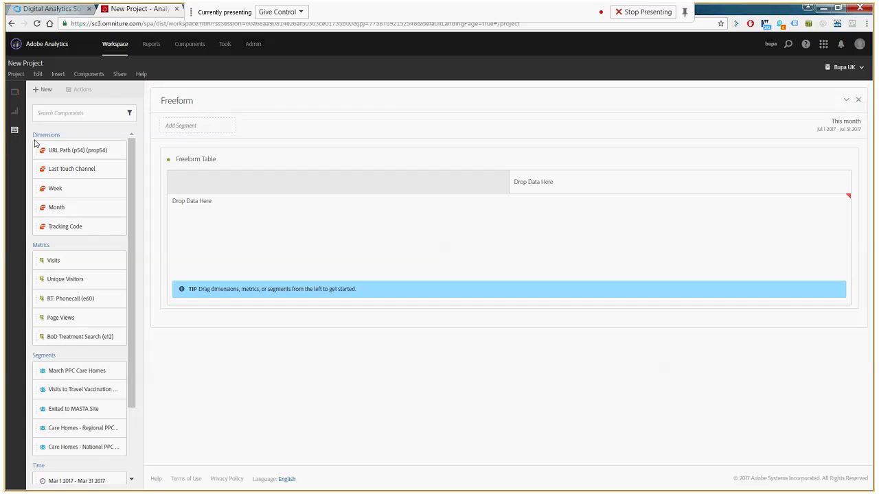
drag(77, 371, 395, 218)
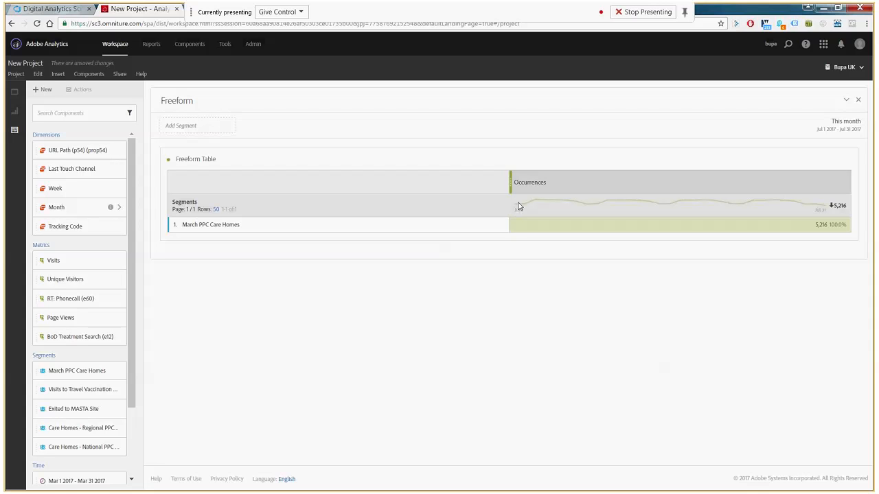
Step: Set the freeform panel's date range to 2017-03-01 through 2017-08-01 and apply it
click(842, 131)
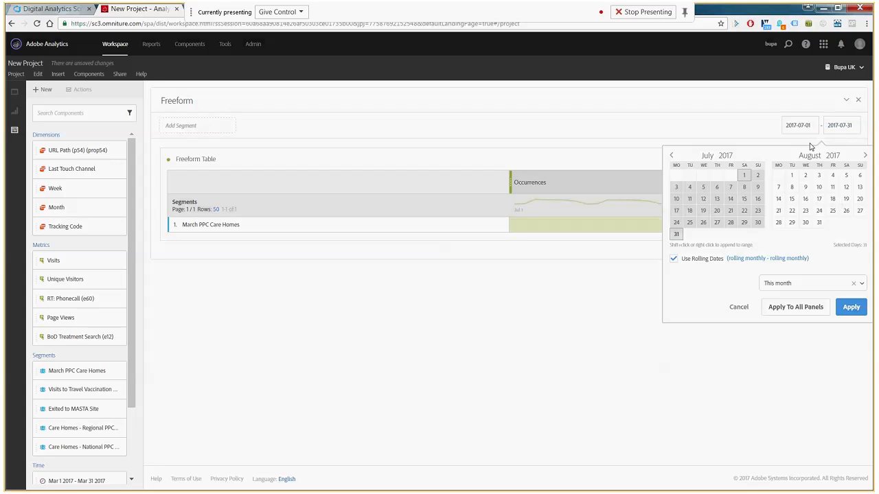
click(672, 156)
click(673, 156)
click(673, 155)
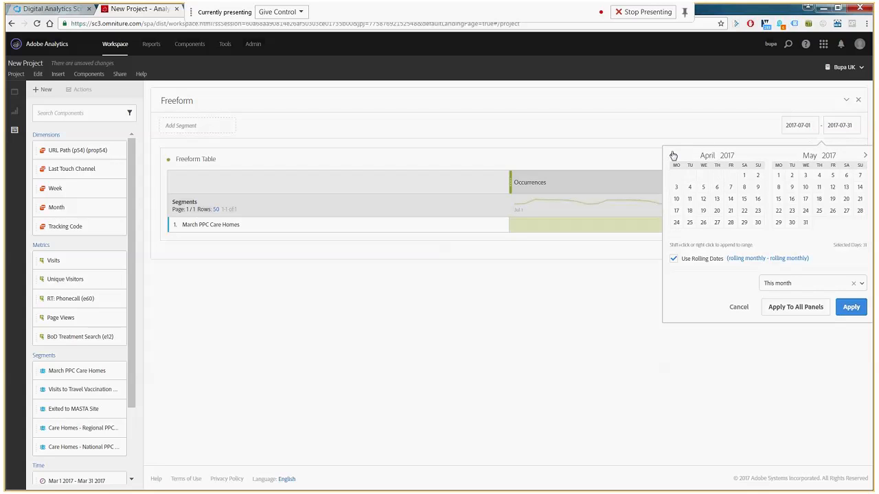
click(672, 156)
click(672, 156)
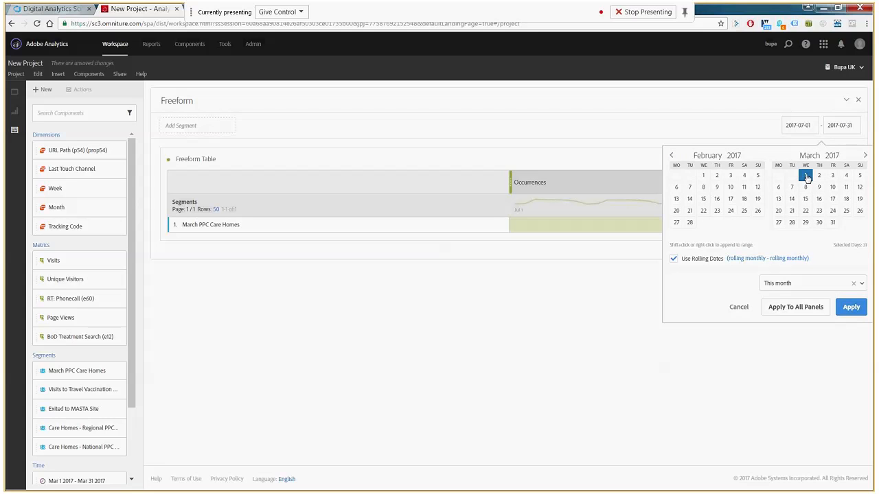
click(806, 176)
click(838, 125)
key(BackSpace)
text(8)
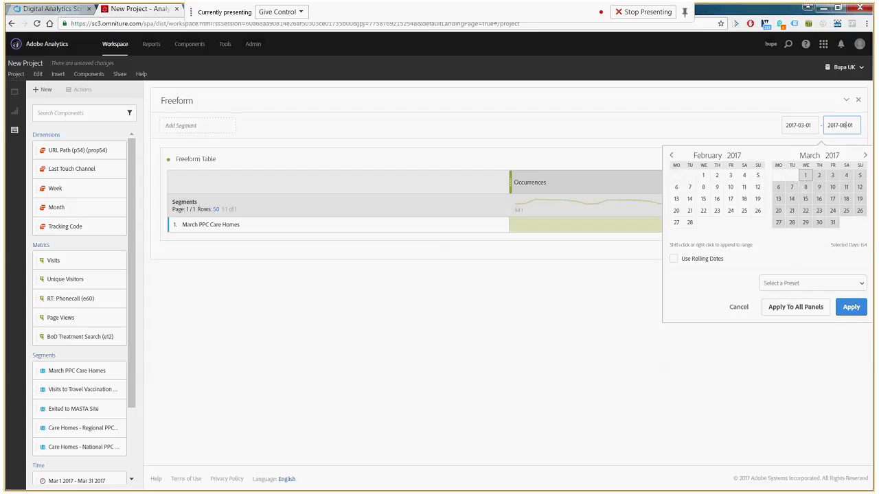
click(854, 307)
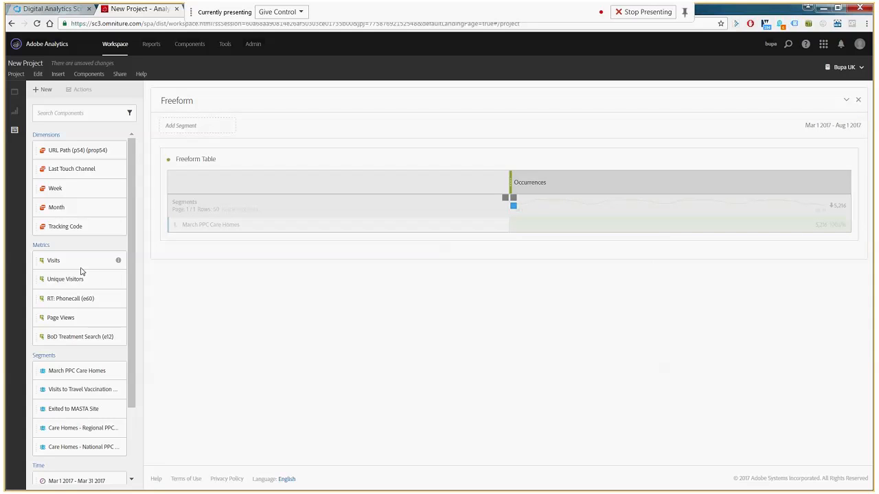
Step: Replace the table's Occurrences metric with Visits and break down the March PPC Care Homes row by Month
drag(84, 264, 667, 183)
drag(56, 207, 324, 224)
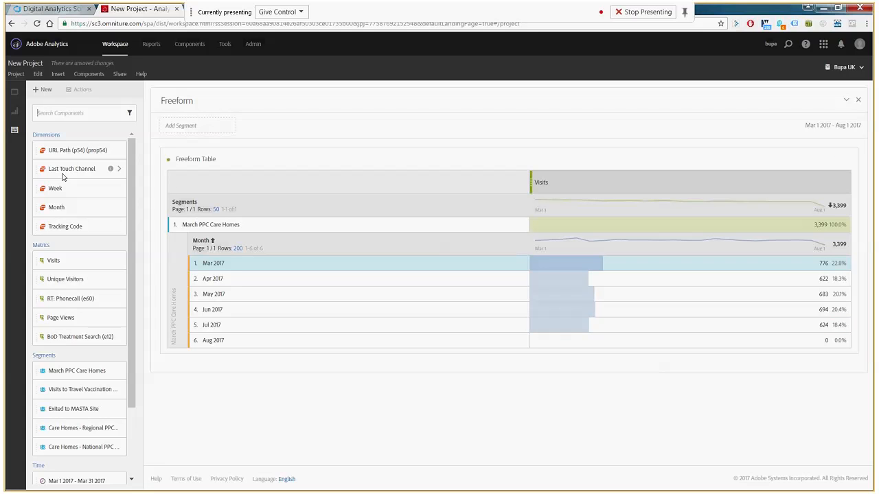
Step: Find the ppc segment, apply it to the whole freeform panel, and select the May 2017 to Jul 2017 rows
text(PPC)
drag(86, 138, 232, 125)
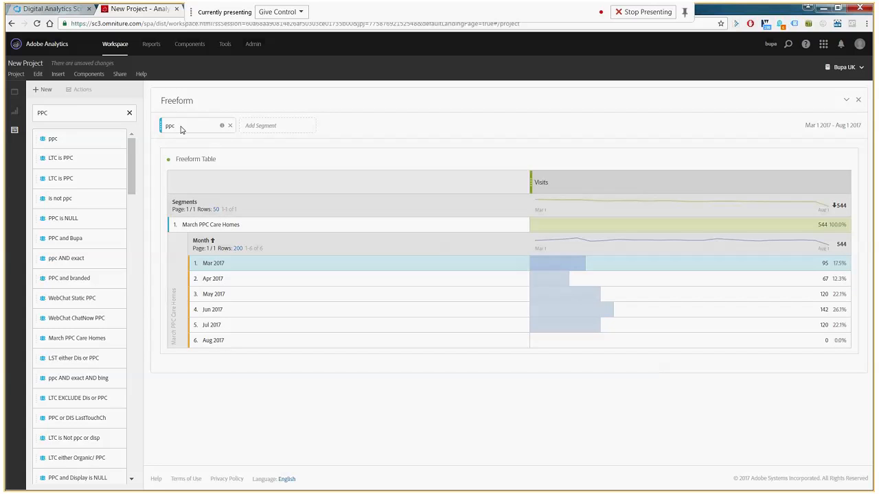
click(564, 295)
drag(486, 326, 483, 326)
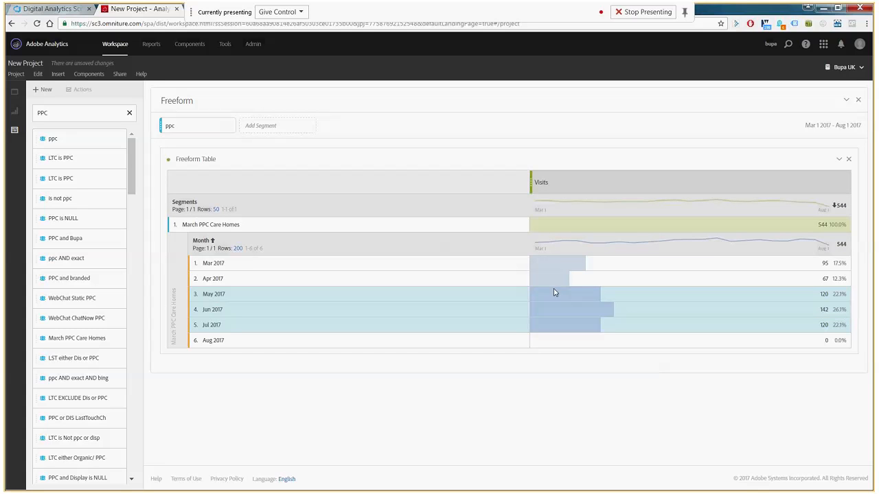